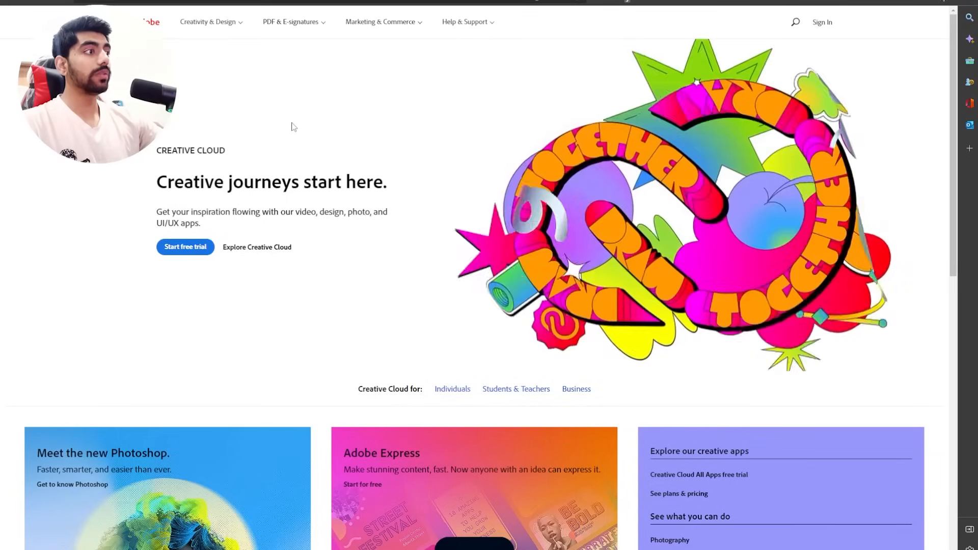
Open the Creative Cloud plan page for individuals on the Adobe website.
scroll(358, 122, "down", 10)
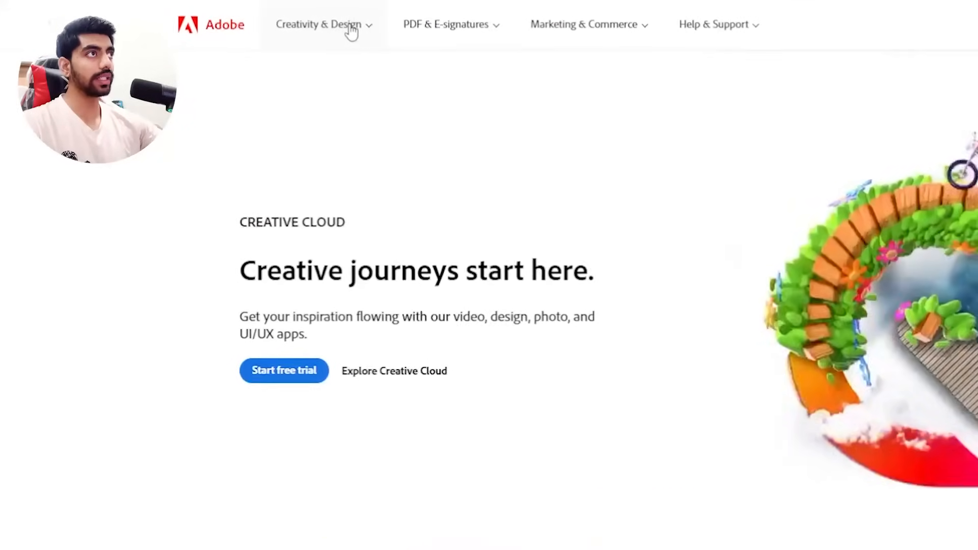
left_click(295, 30)
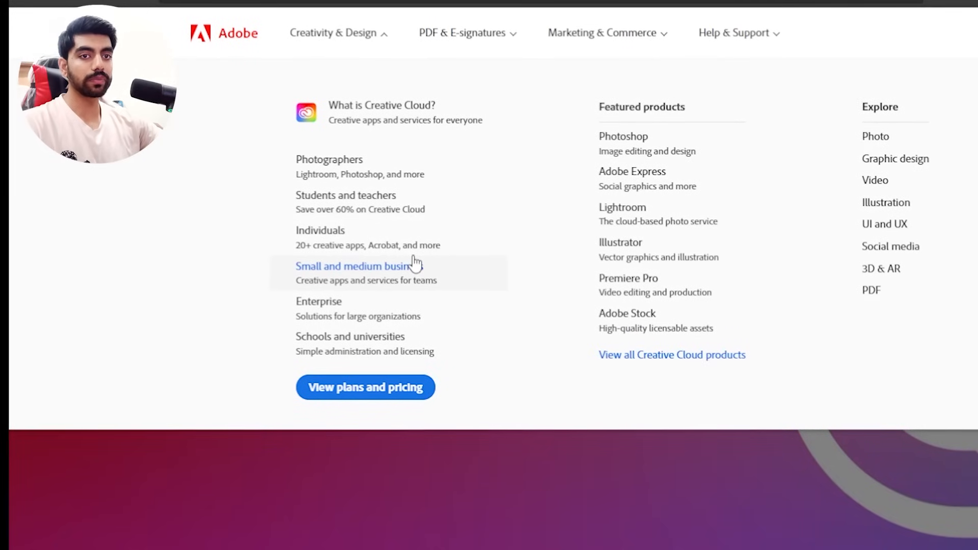
left_click(340, 239)
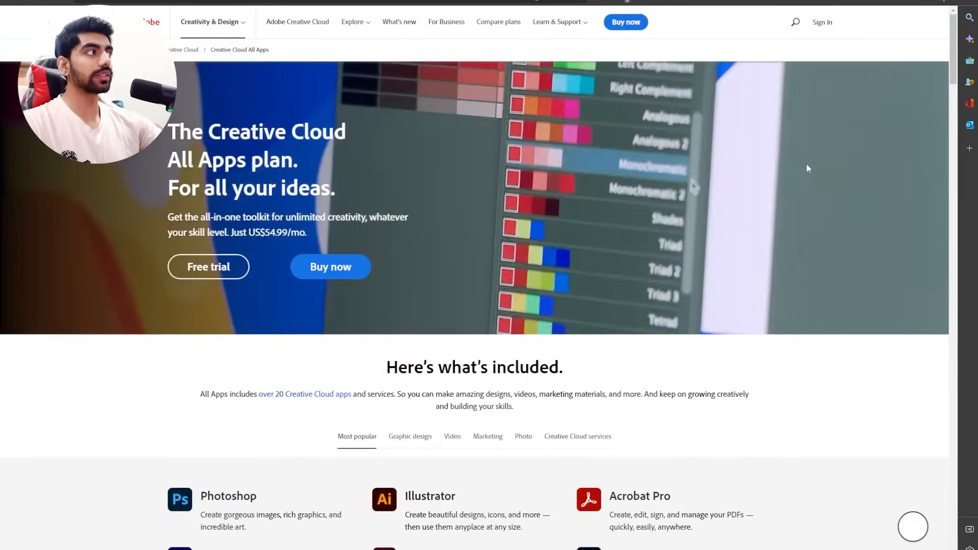
Review the apps included in the All Apps plan and start buying it for individual use.
scroll(806, 164, "down", 1)
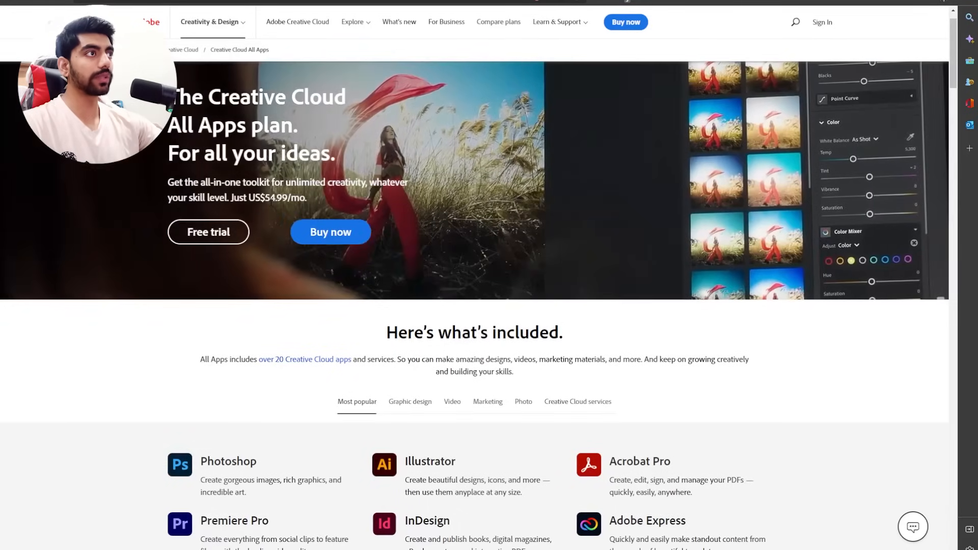
scroll(774, 184, "down", 3)
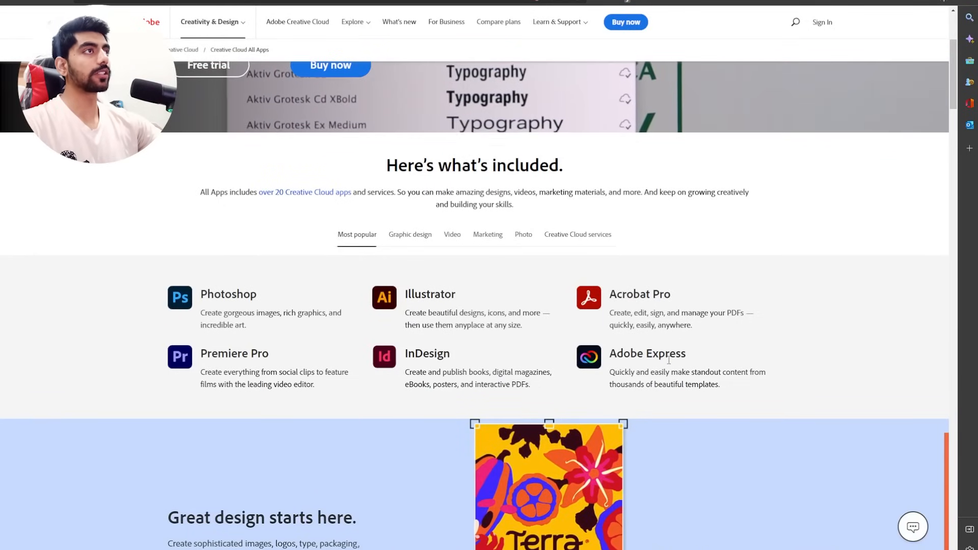
scroll(668, 360, "up", 3)
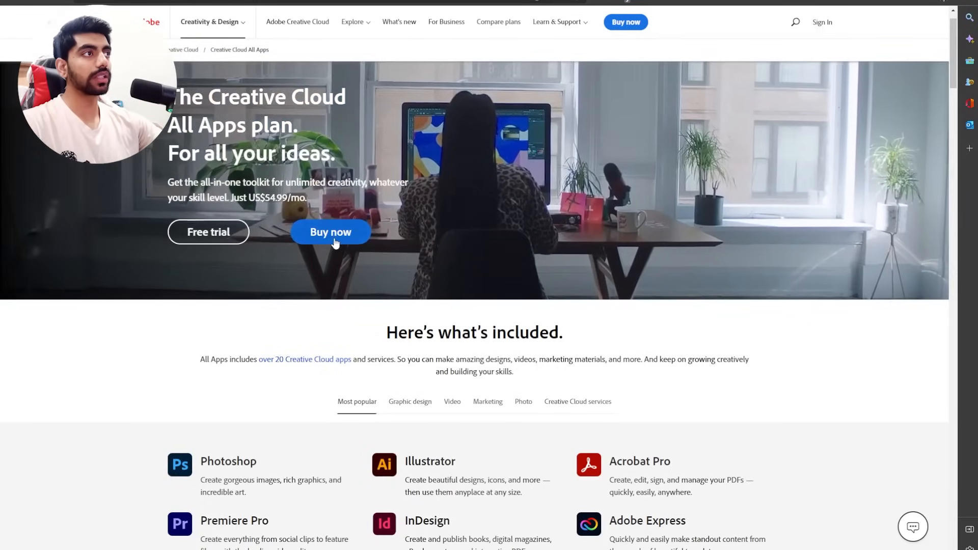
left_click(332, 238)
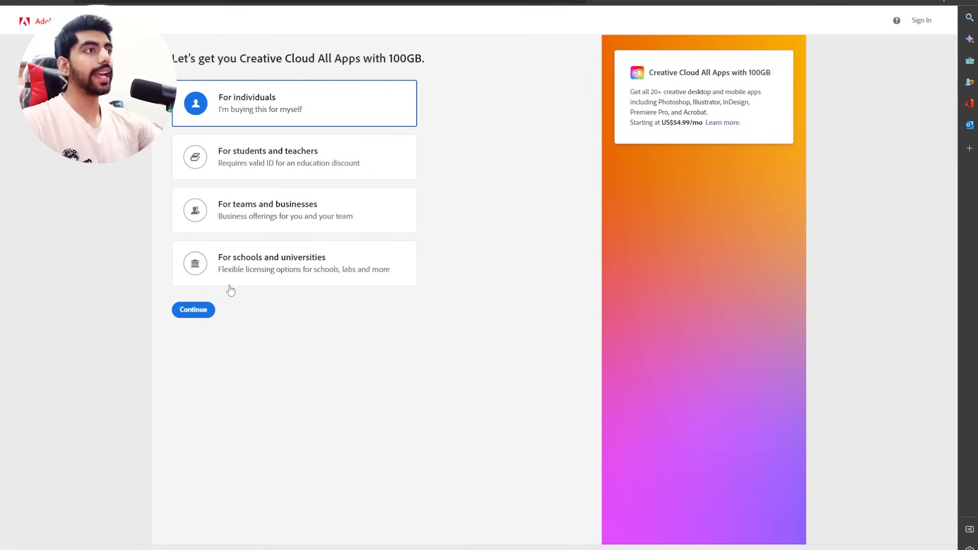
left_click(197, 317)
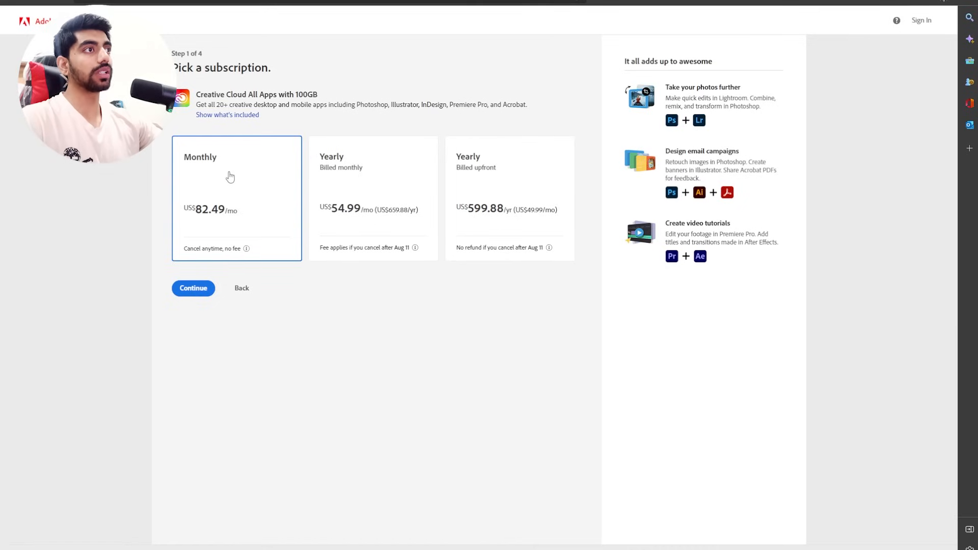
Choose the yearly subscription billed monthly and decline the additional Adobe Stock offer.
left_click(331, 188)
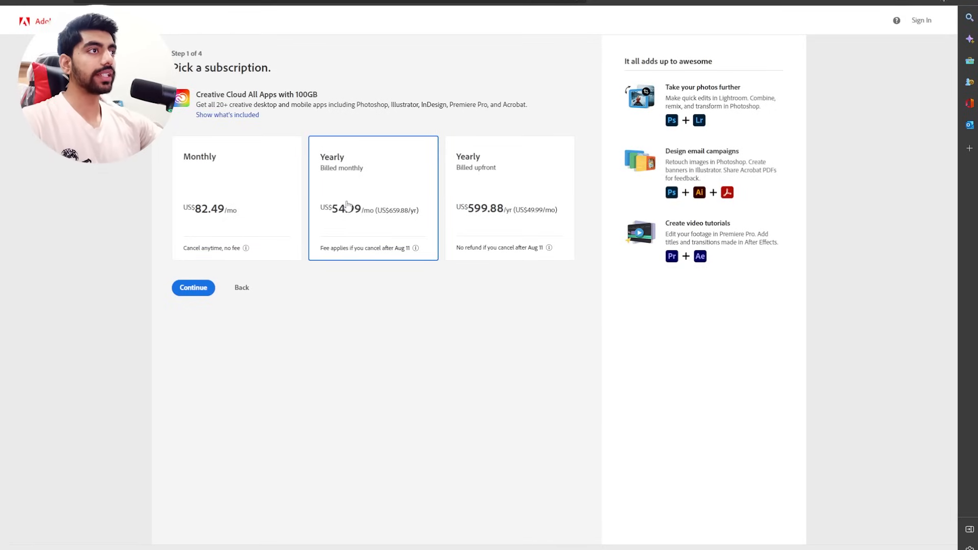
left_click(189, 294)
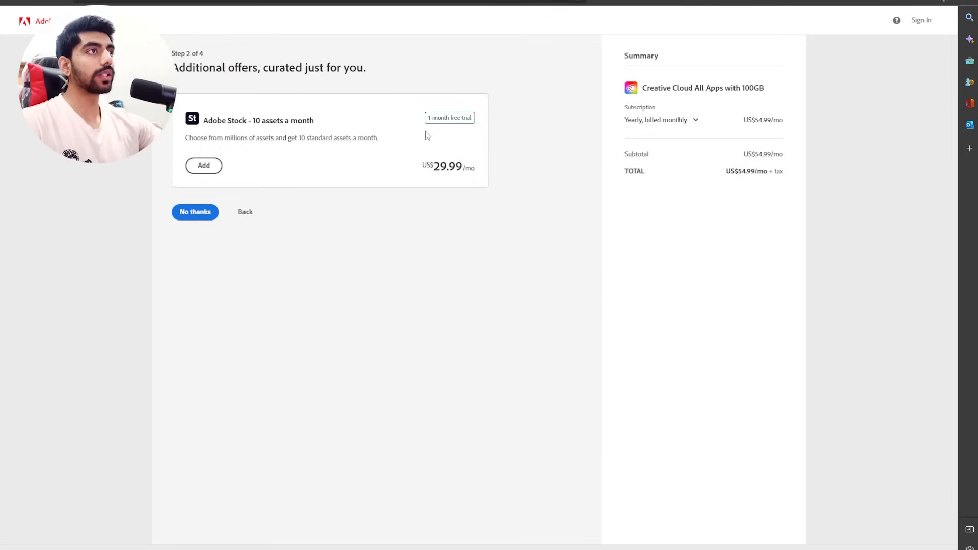
left_click(194, 213)
Fill in the account's e-mail address from the saved suggestions and continue the checkout.
key("Down")
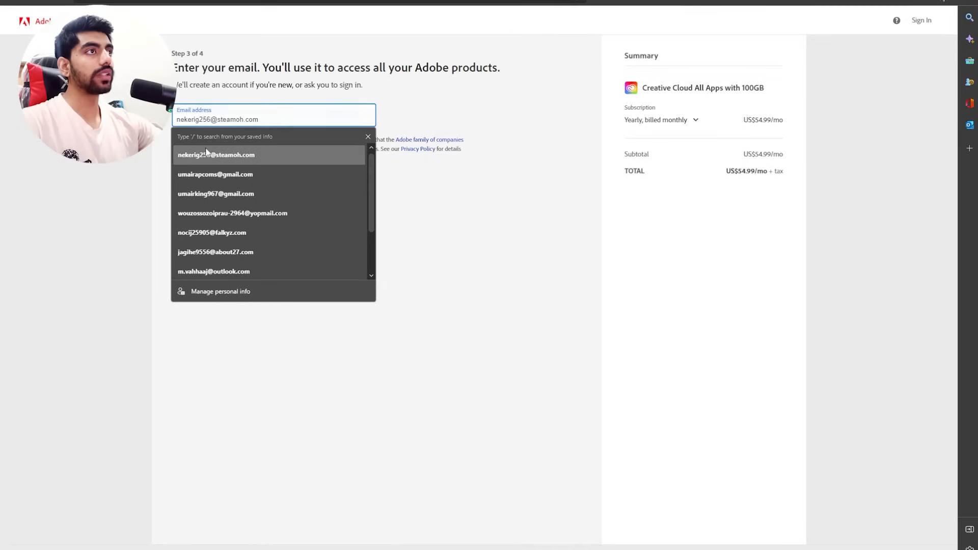
key("Return")
left_click(198, 182)
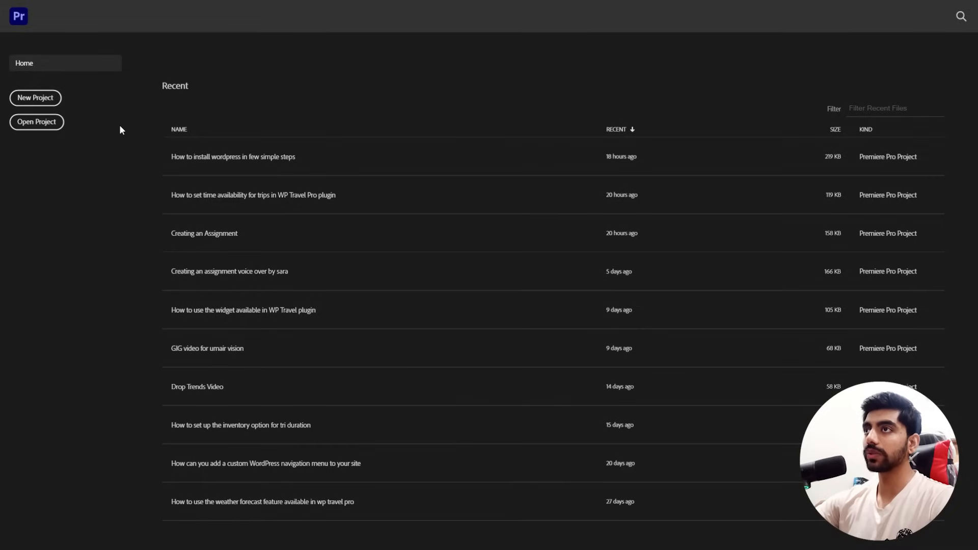
In Premiere Pro, create a new project named "Sample project" with the default settings.
left_click(36, 101)
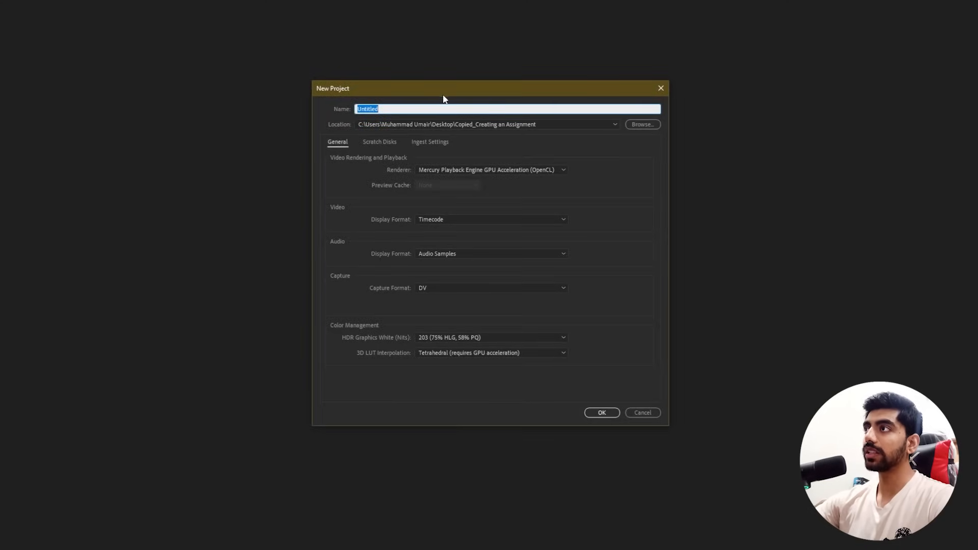
left_click_drag(441, 95, 435, 90)
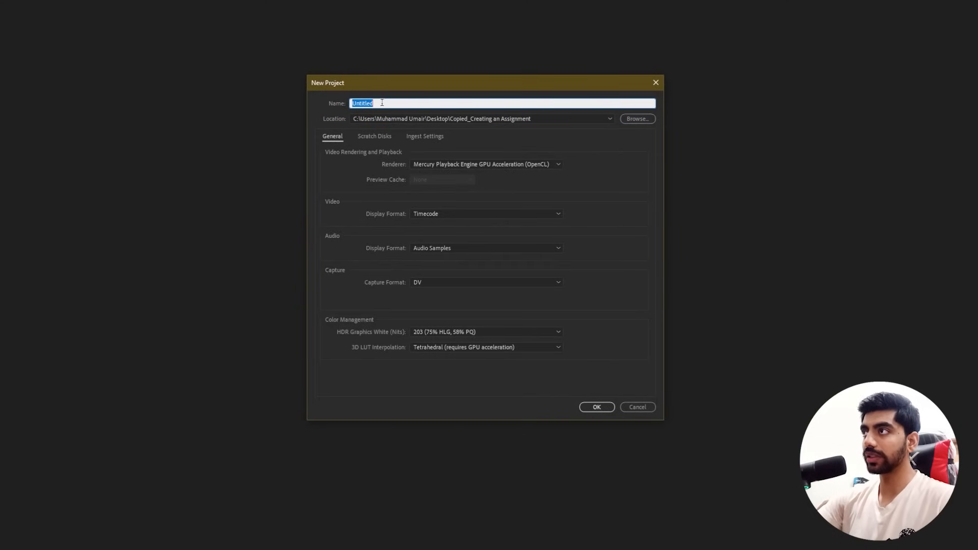
key("BackSpace")
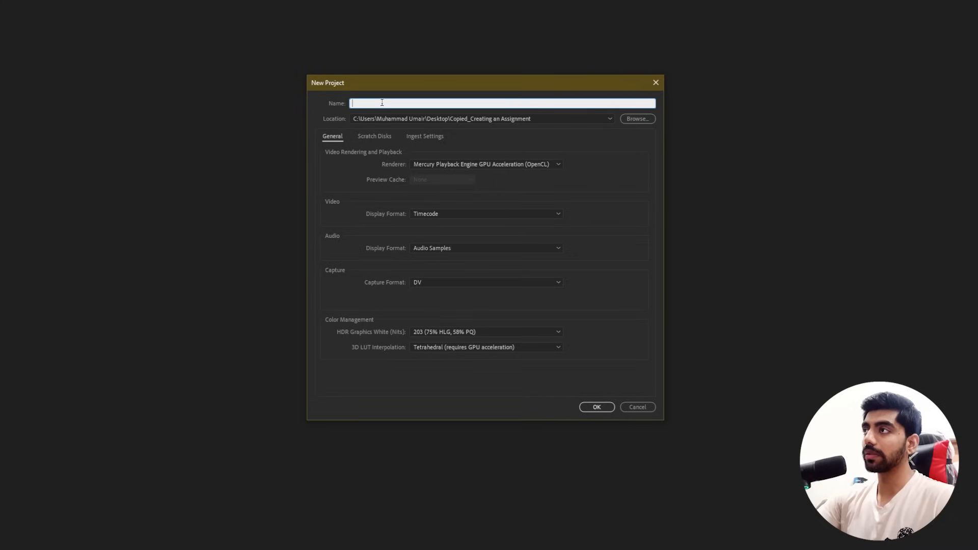
type("Sample project")
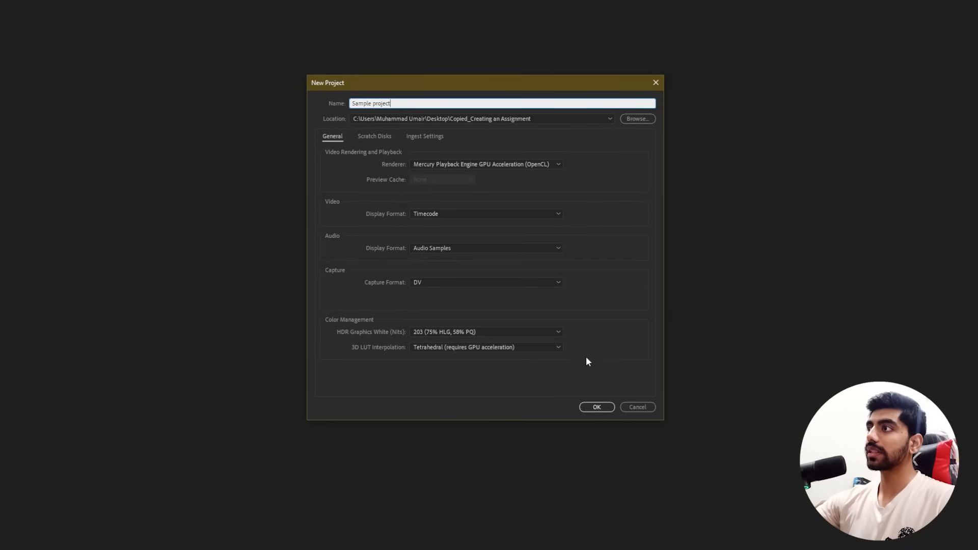
left_click(596, 410)
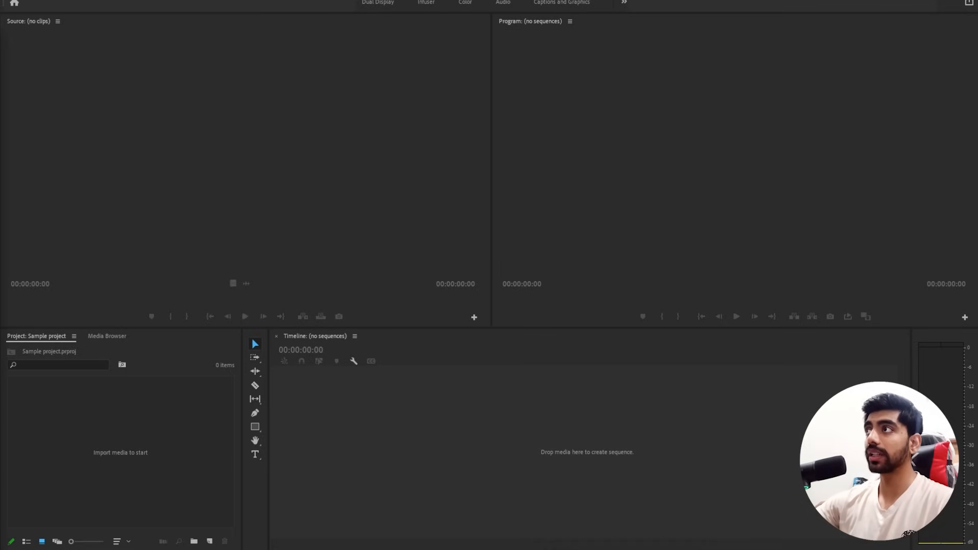
Look over the empty workspace areas: Source monitor, Program monitor, Timeline and Project.
left_click(149, 80)
left_click(576, 87)
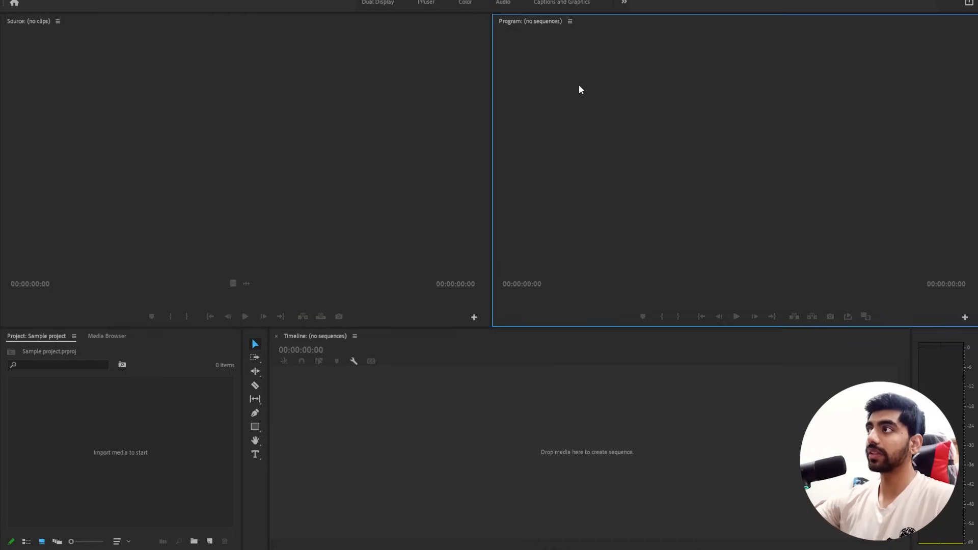
left_click(402, 203)
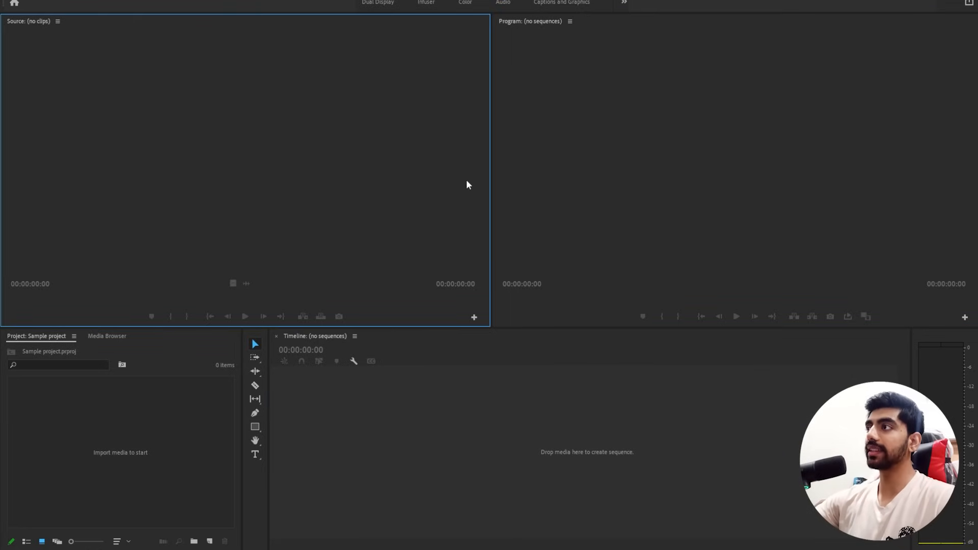
left_click(568, 151)
left_click(366, 345)
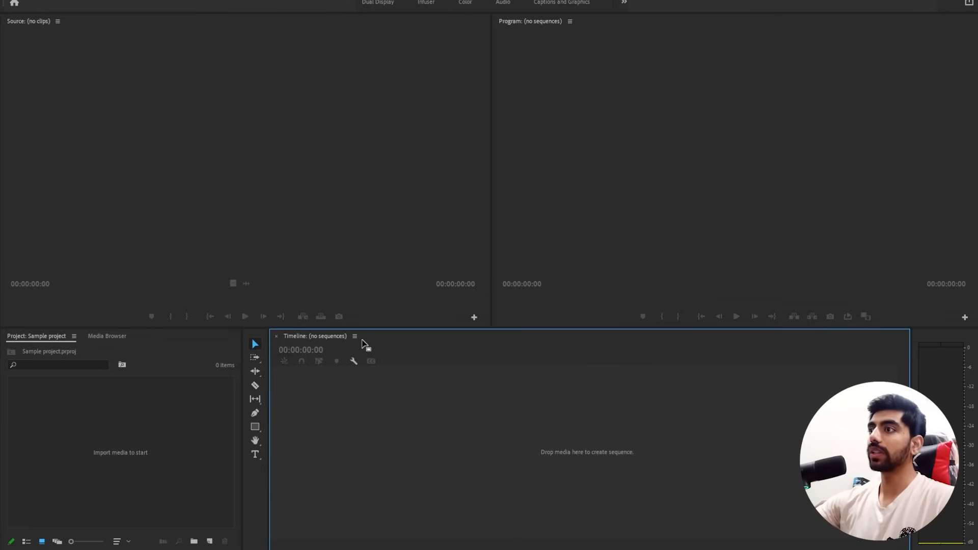
left_click(210, 382)
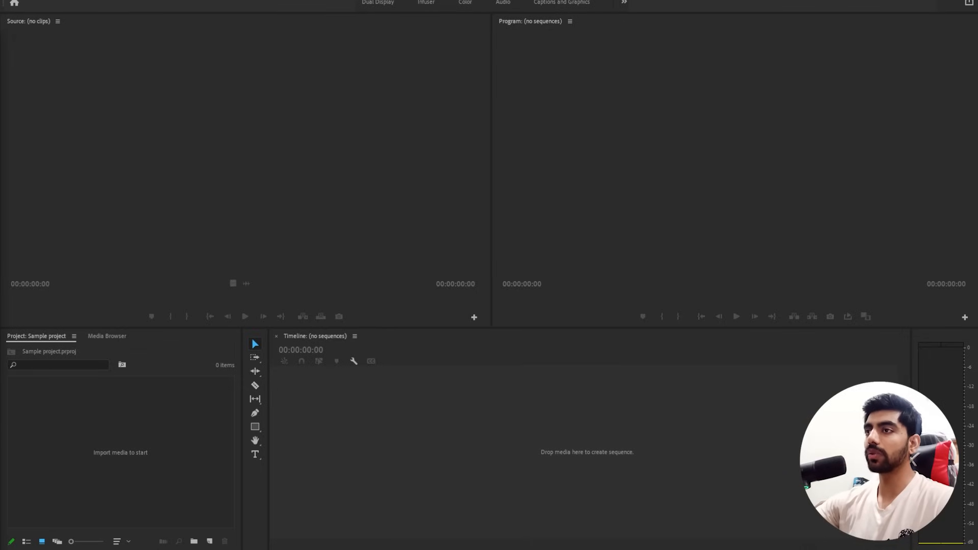
Import the six video clips into the project and create a sequence from 20200622_171604.mp4.
left_click_drag(56, 289, 151, 444)
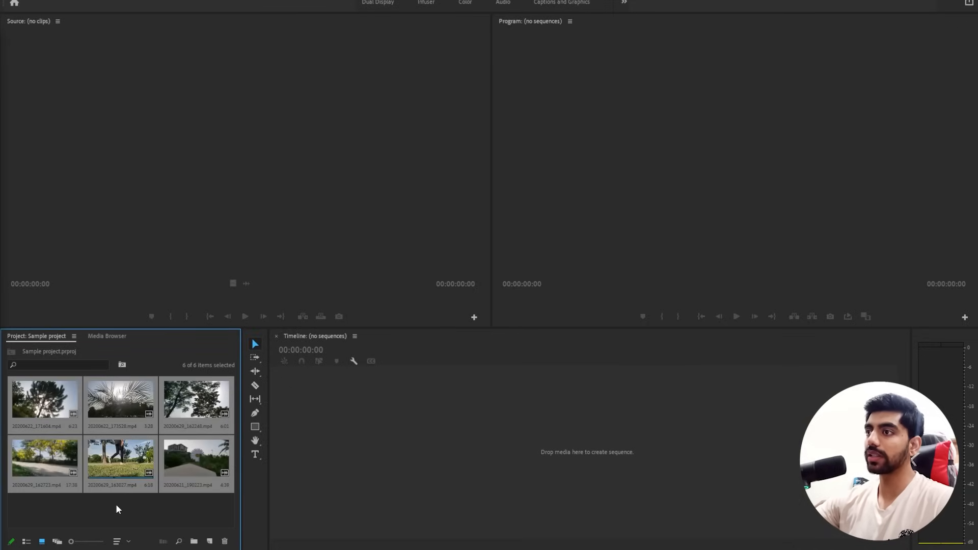
left_click_drag(193, 510, 129, 525)
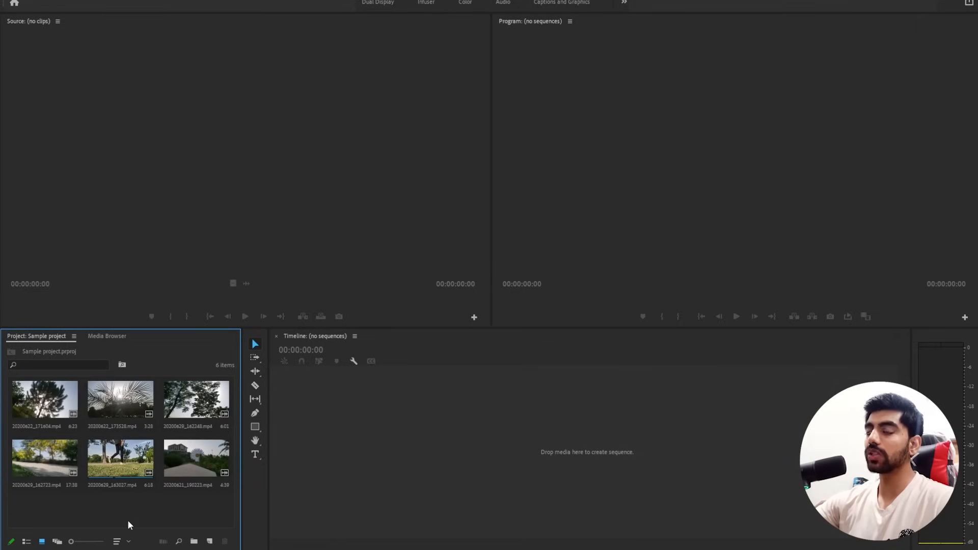
left_click(43, 403)
left_click_drag(43, 402, 586, 452)
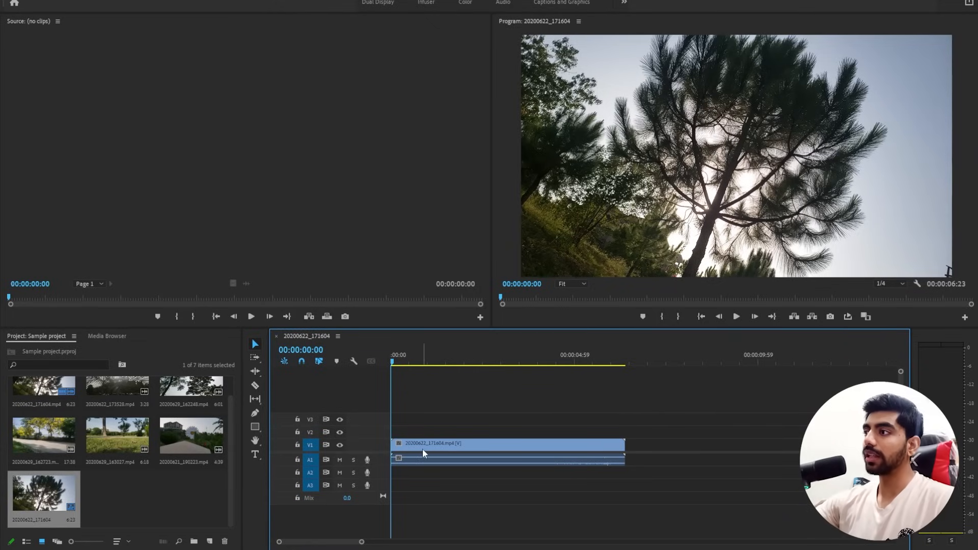
Try stacking copies of the clip's video on tracks V2 and V3, and delete both copies.
left_click_drag(423, 448, 455, 429)
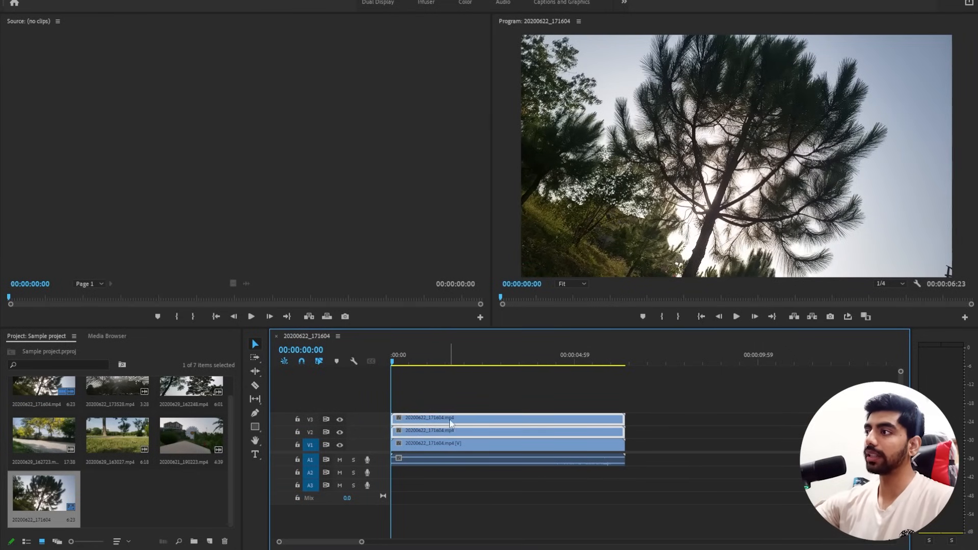
left_click(439, 401)
left_click_drag(438, 401, 472, 436)
key("Delete")
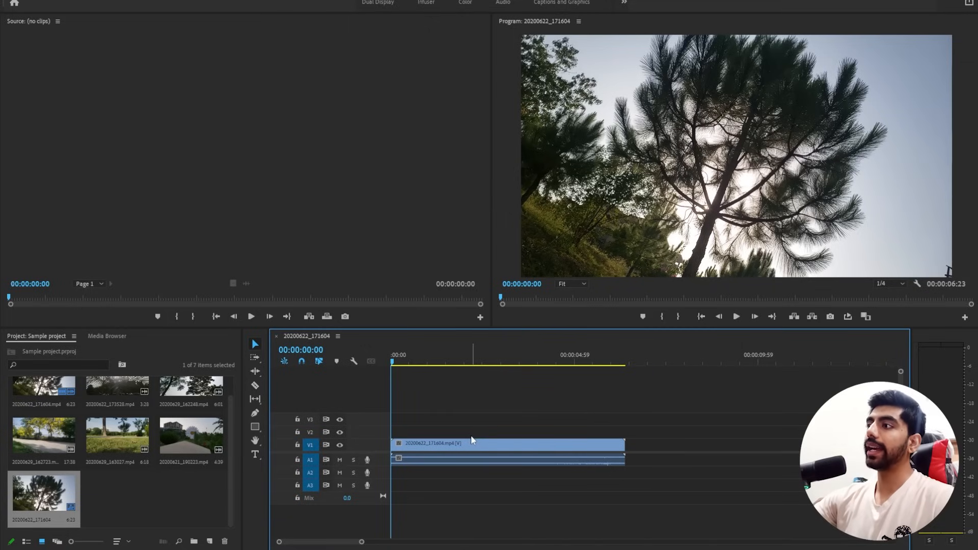
Preview the clip in the sequence and park the playhead at 00:00:01:37.
key("space")
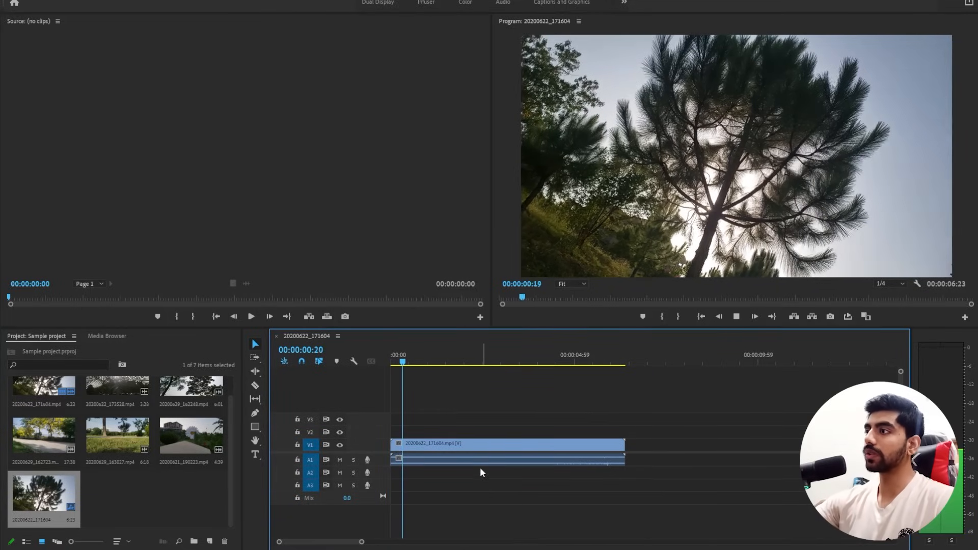
key("space")
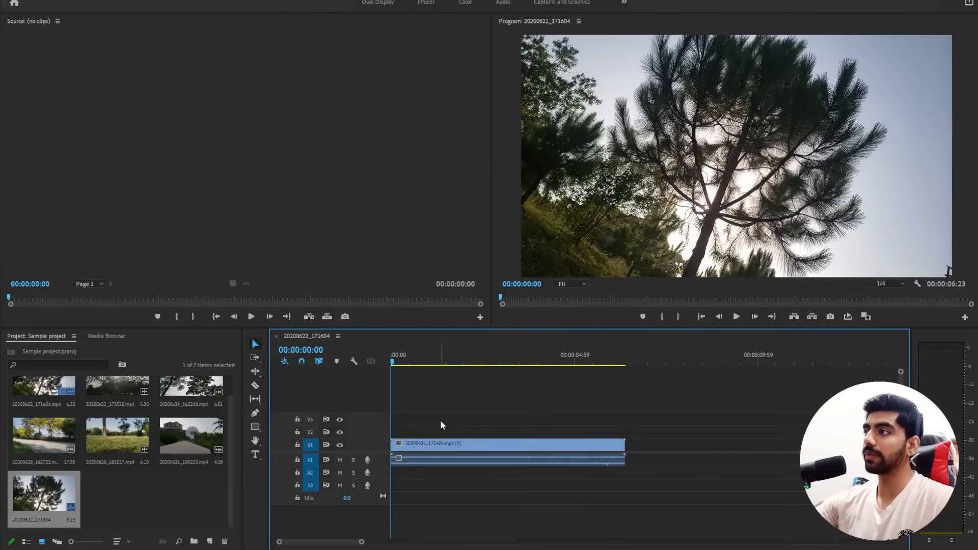
key("space")
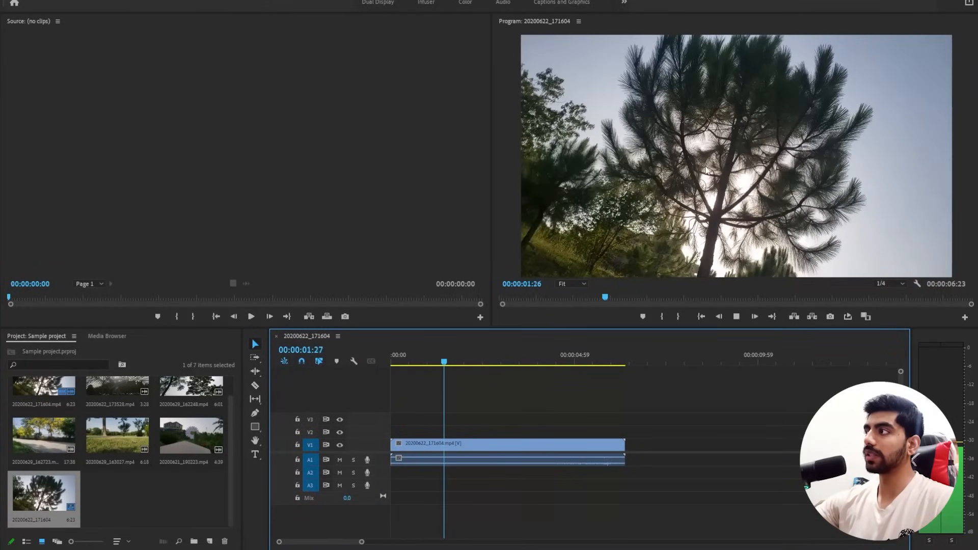
key("space")
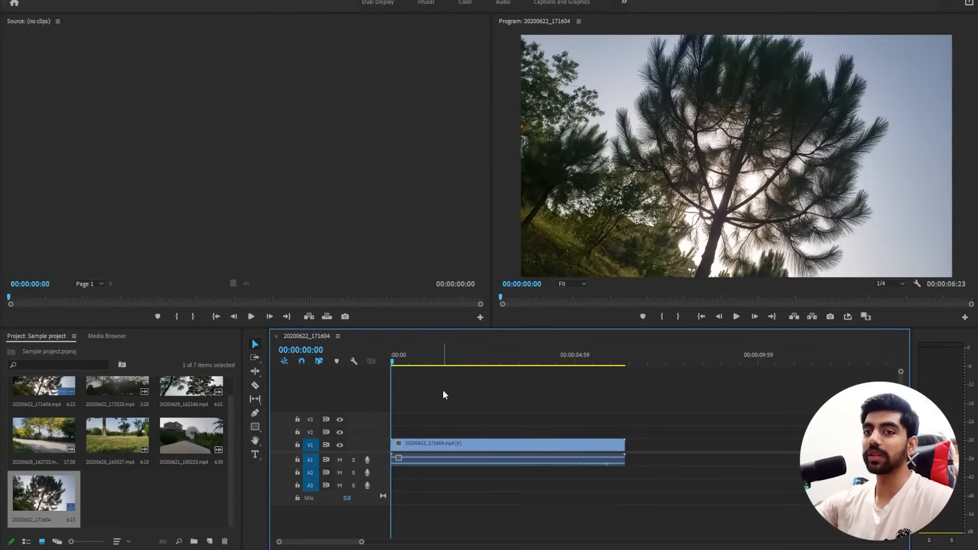
left_click_drag(419, 363, 429, 365)
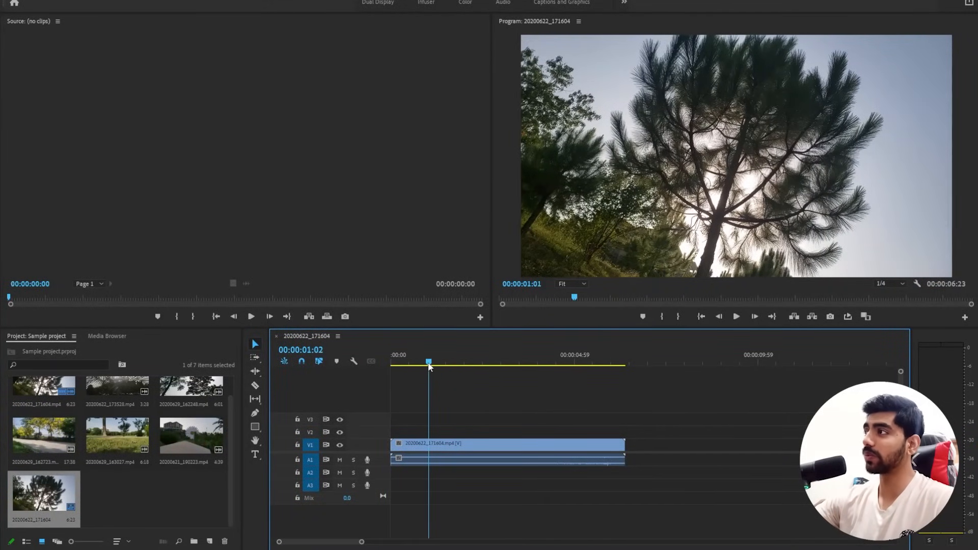
key("space")
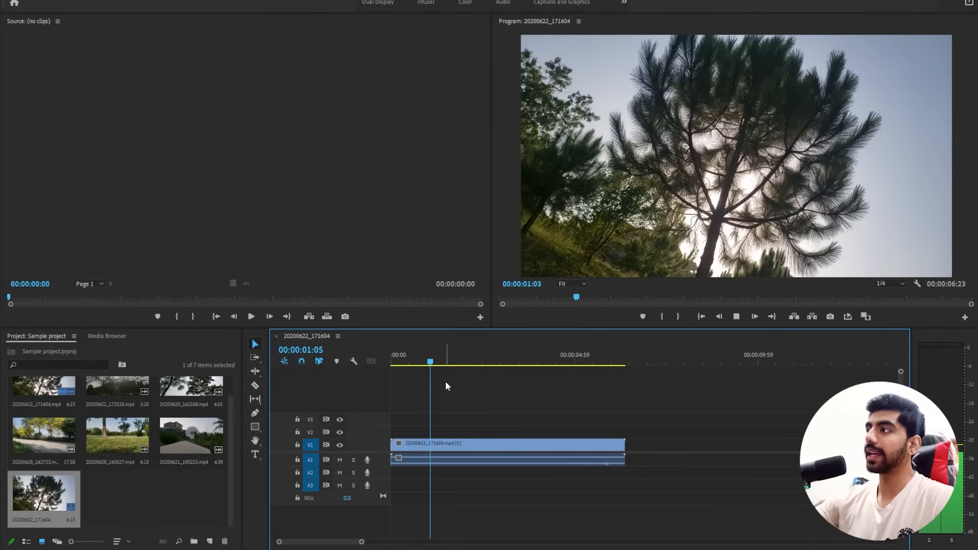
left_click(451, 363)
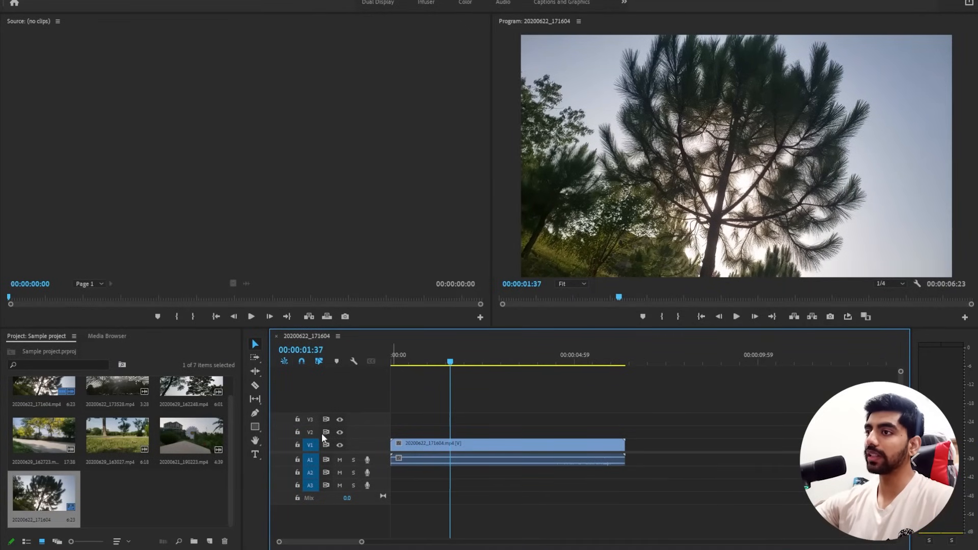
Append the clip 20200621_190223.mp4 to the sequence, directly behind the first clip on track V1.
scroll(154, 484, "up", 1)
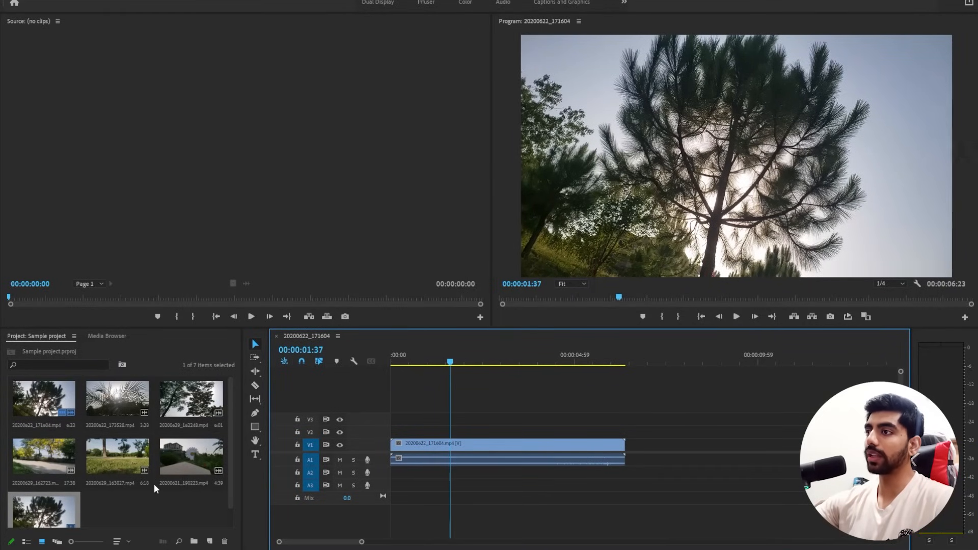
left_click(194, 457)
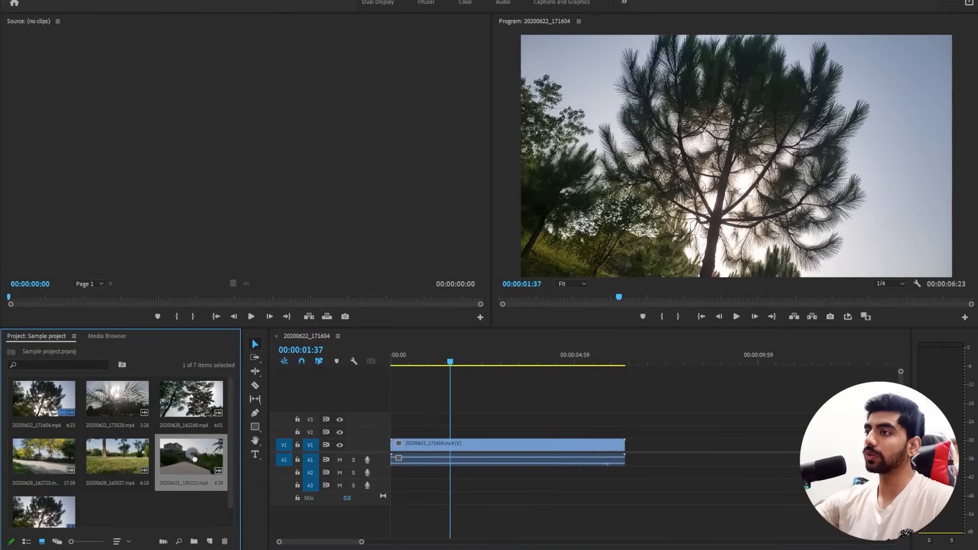
left_click_drag(192, 456, 628, 444)
scroll(615, 445, "down", 7)
scroll(548, 441, "up", 3)
scroll(543, 439, "down", 3)
scroll(543, 439, "down", 1)
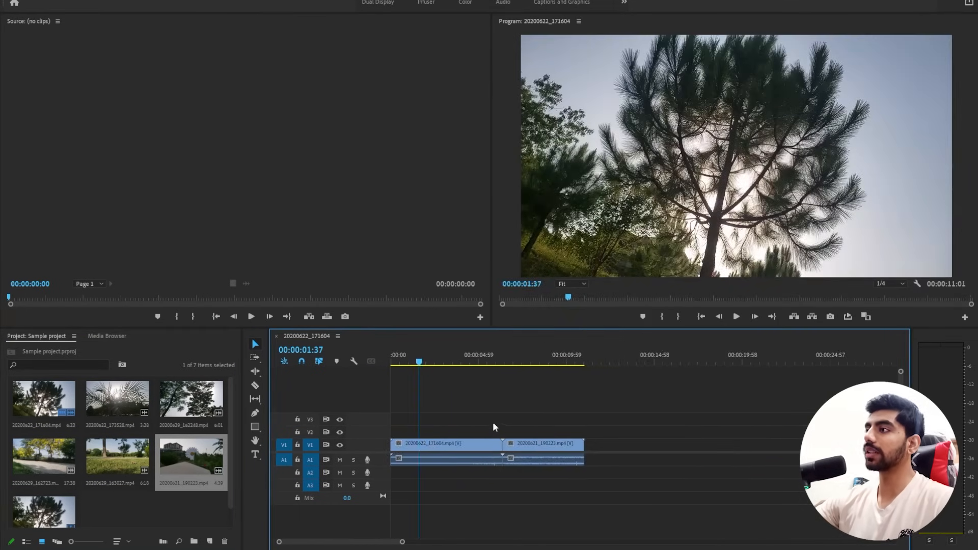
Play the sequence from 00:00:05:29 across the cut between the two clips.
left_click(490, 360)
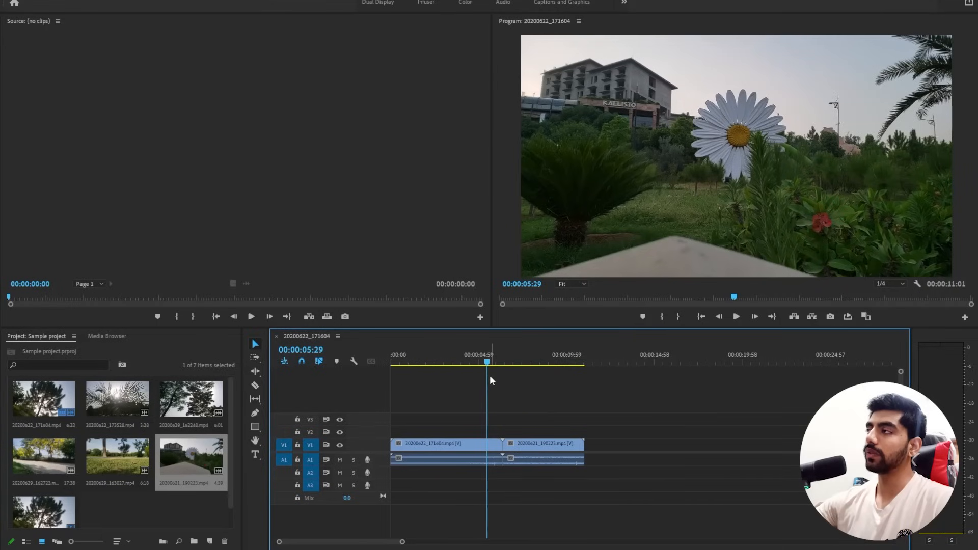
key("space")
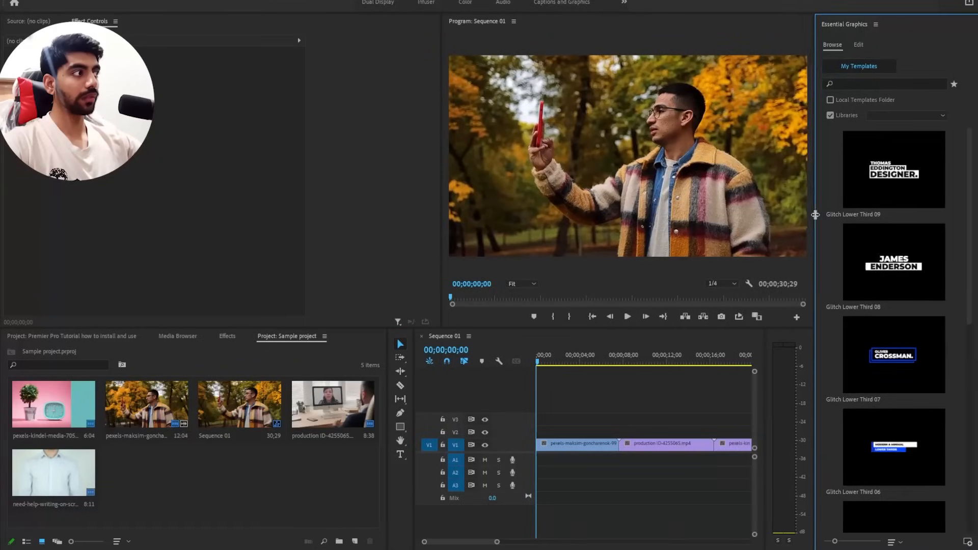
left_click_drag(815, 214, 816, 215)
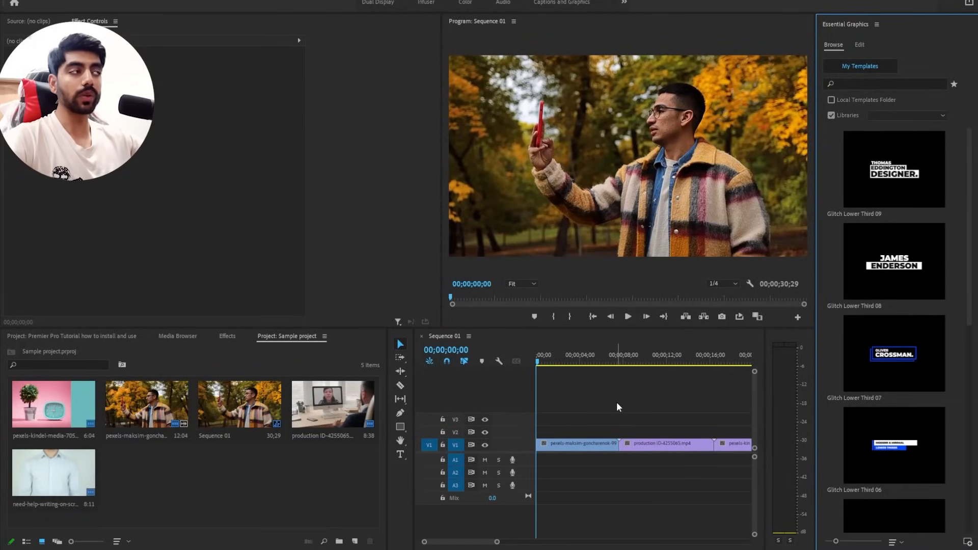
Close the Essential Graphics panel and the workspaces bar to free up room in the layout.
right_click(842, 26)
left_click(849, 32)
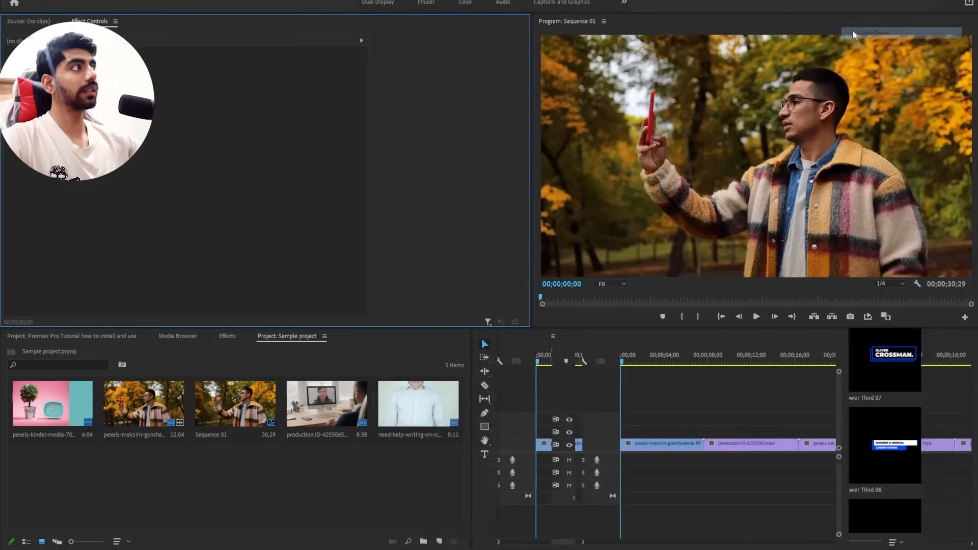
right_click(707, 11)
left_click(713, 9)
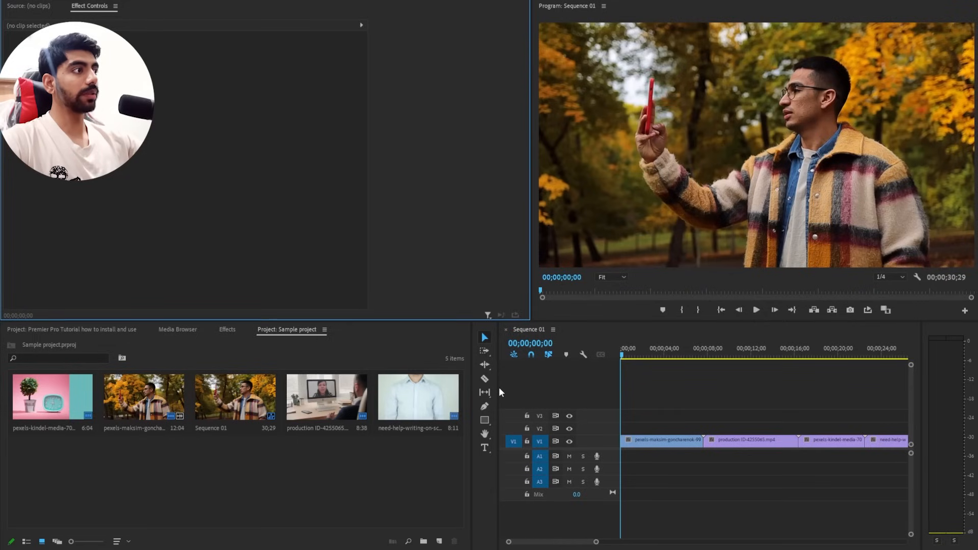
Widen the Timeline panel and re-dock it, first below Effect Controls and finally grouped with Audio Meters.
left_click_drag(498, 389, 363, 406)
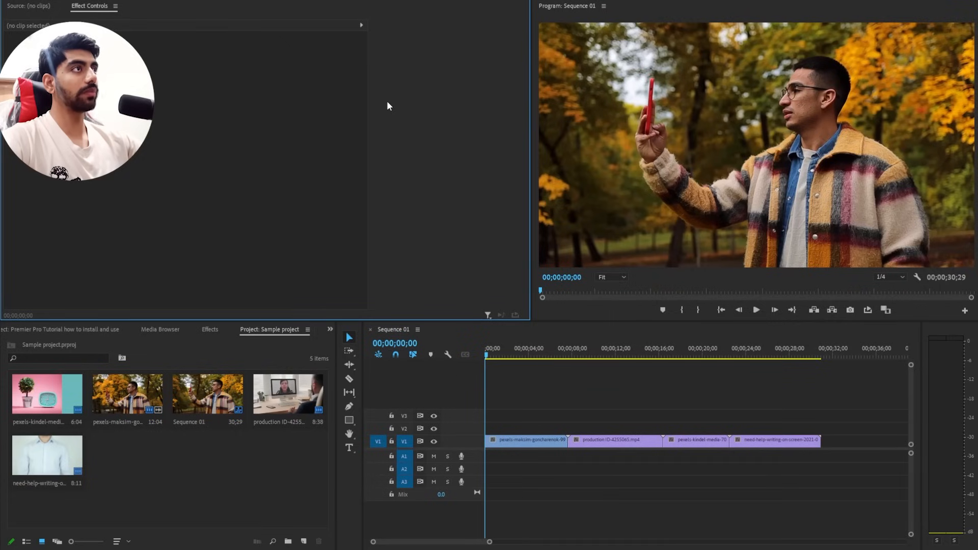
left_click_drag(30, 5, 93, 10)
left_click_drag(29, 8, 108, 10)
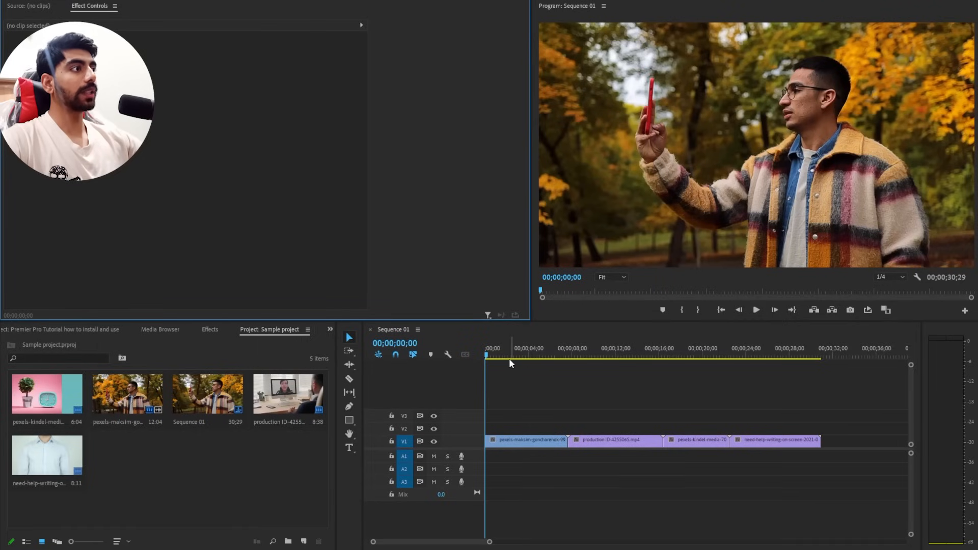
left_click_drag(563, 333, 263, 309)
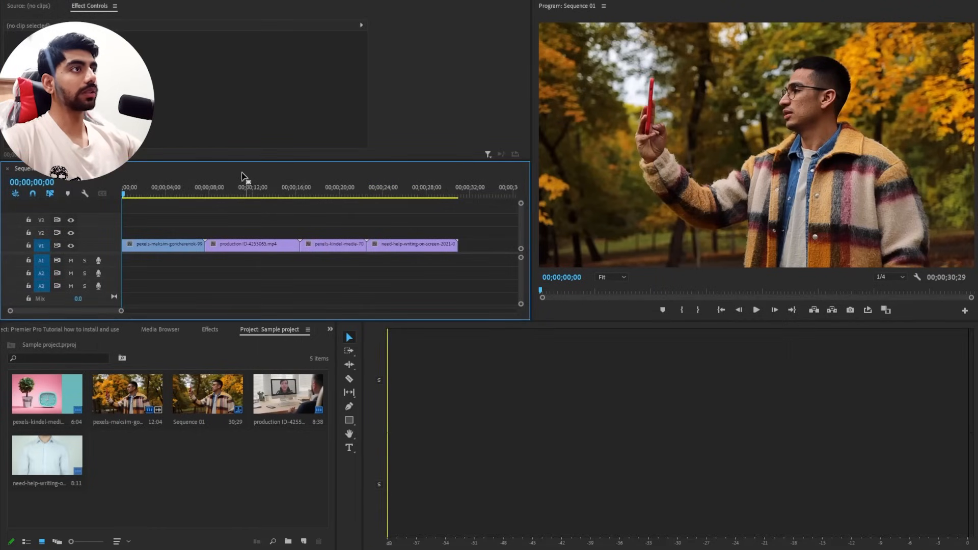
left_click_drag(244, 170, 365, 374)
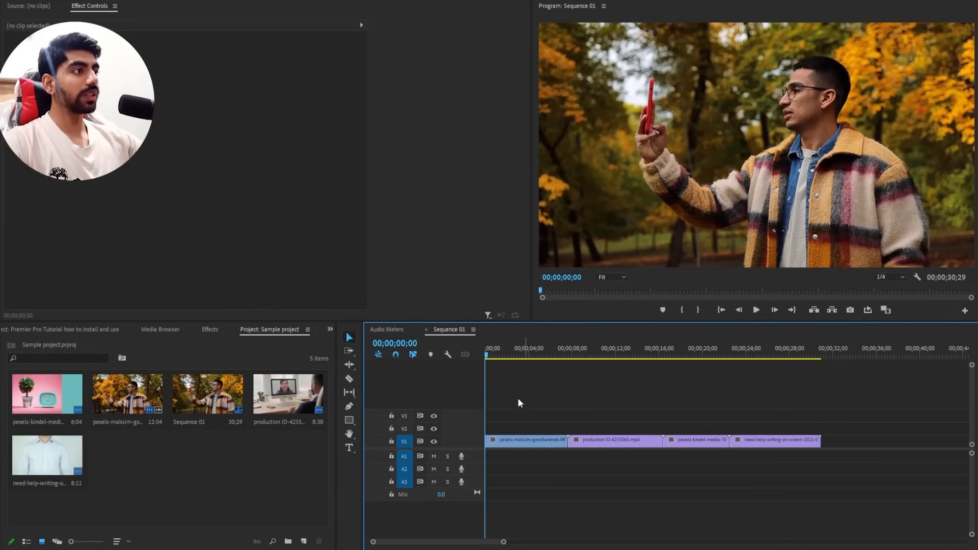
Preview the opening of Sequence 01 and cut its first clip with the Razor tool just before 00;00;04;00.
left_click(349, 381)
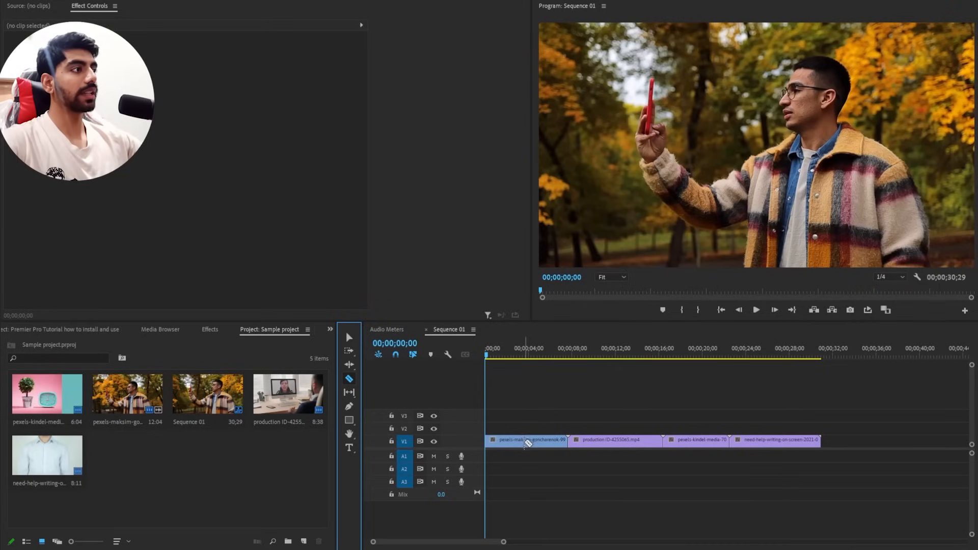
left_click(534, 385)
key("space")
key("space")
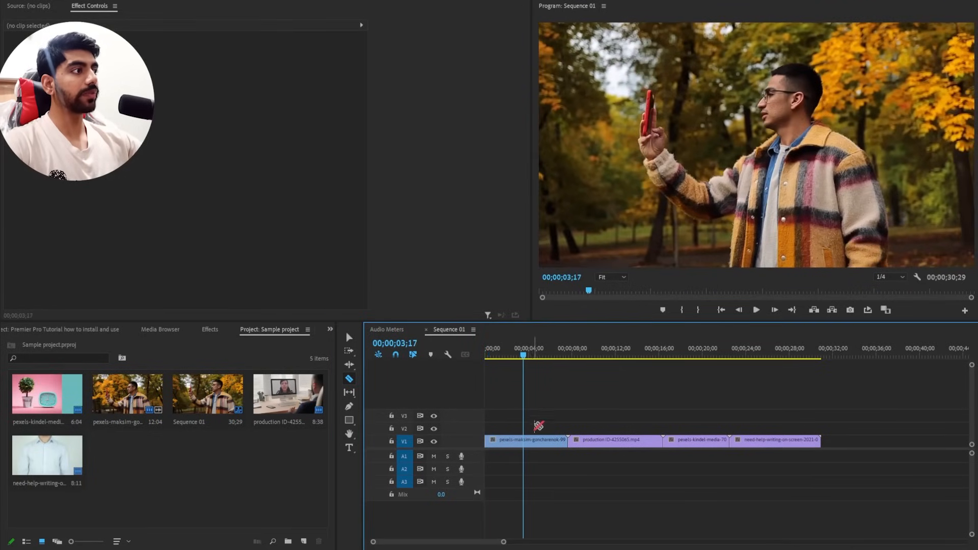
left_click_drag(523, 358, 513, 357)
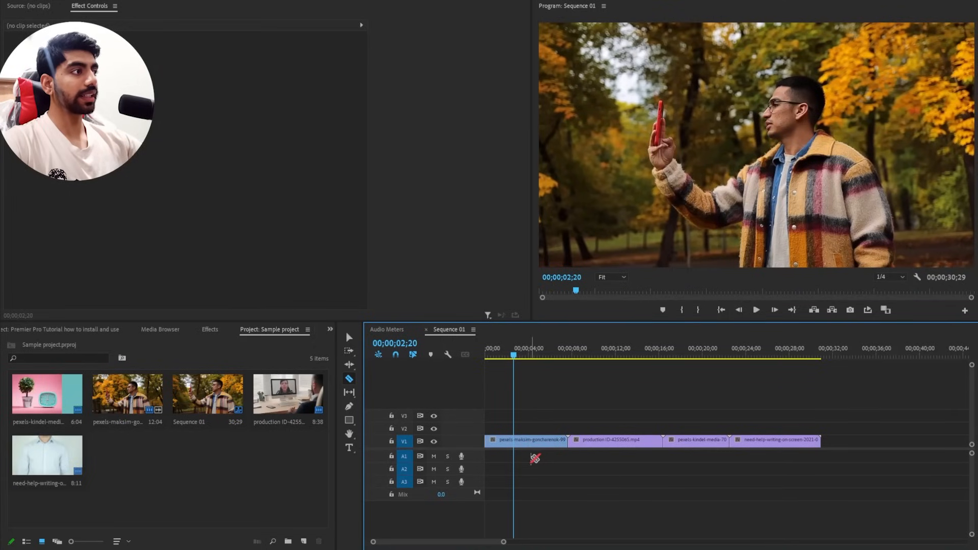
left_click(525, 441)
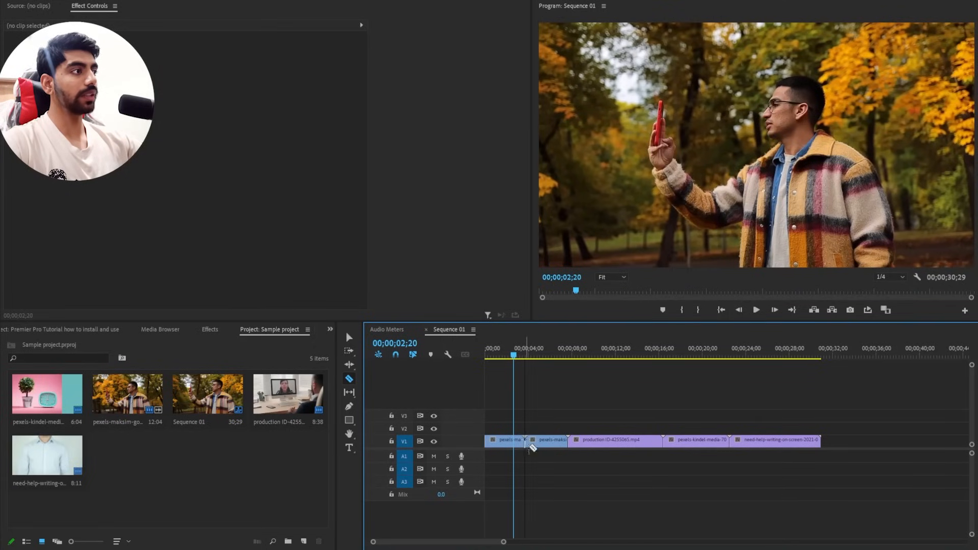
Delete the first clip's second piece and move production ID-4255065.mp4 on V1 against the remaining piece.
key("v")
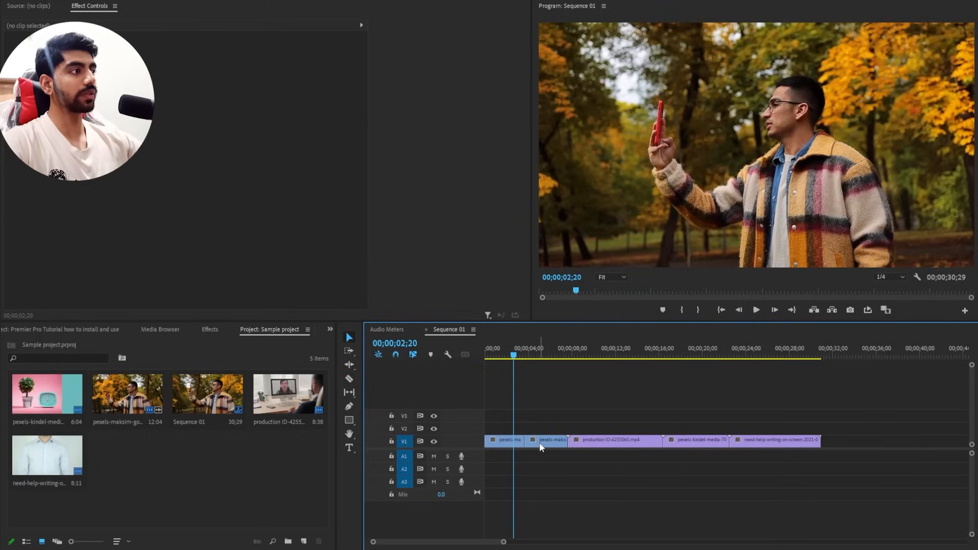
left_click_drag(546, 441, 560, 418)
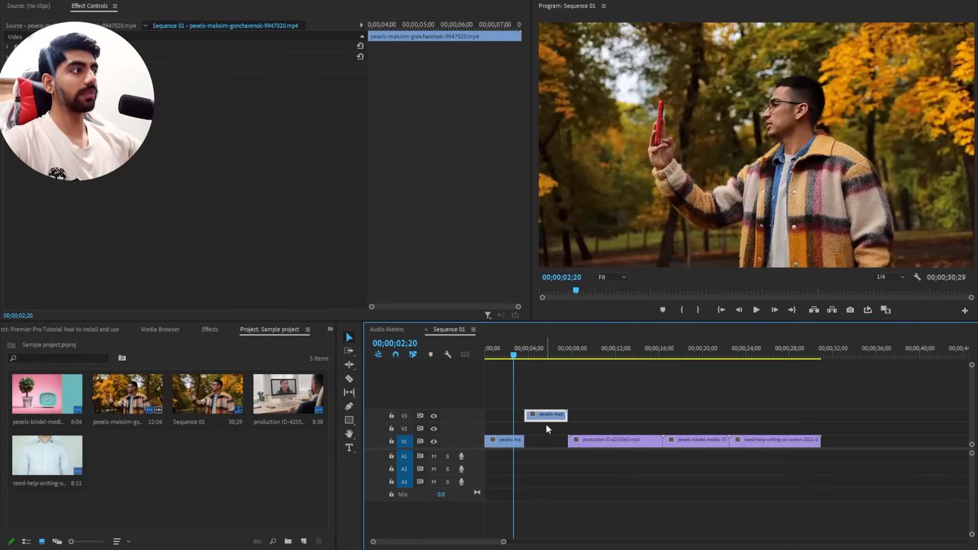
key("Delete")
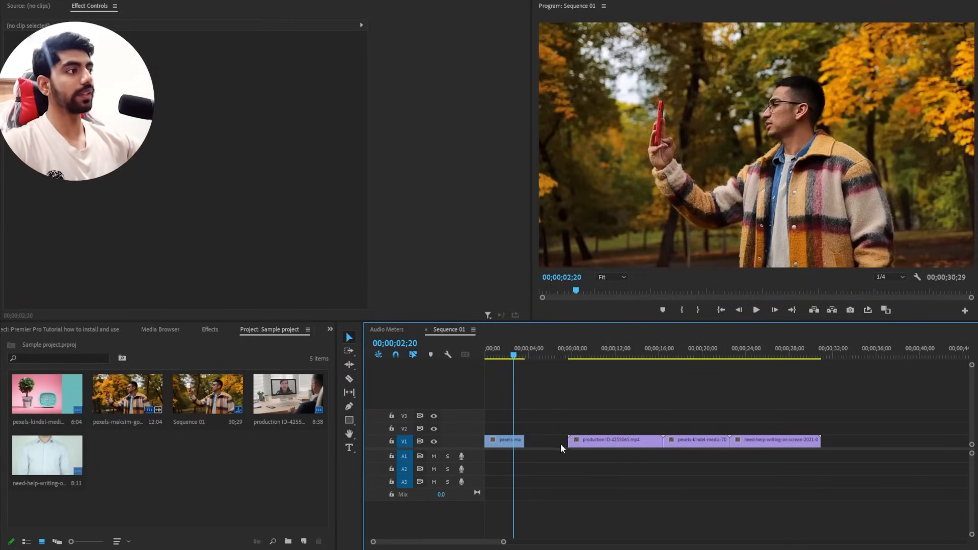
left_click_drag(588, 442, 549, 452)
key("space")
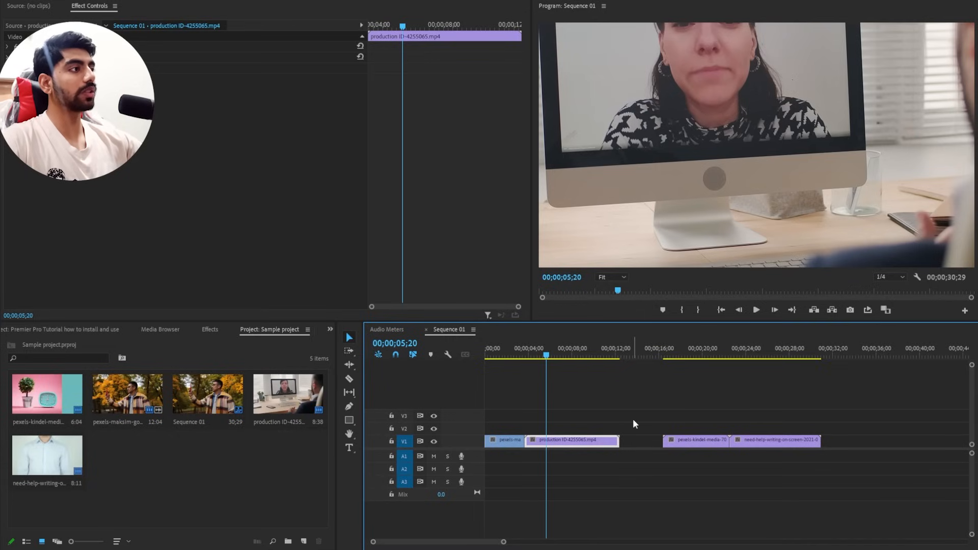
Apply Scale to Frame Size to the production ID-4255065.mp4 clip.
right_click(559, 445)
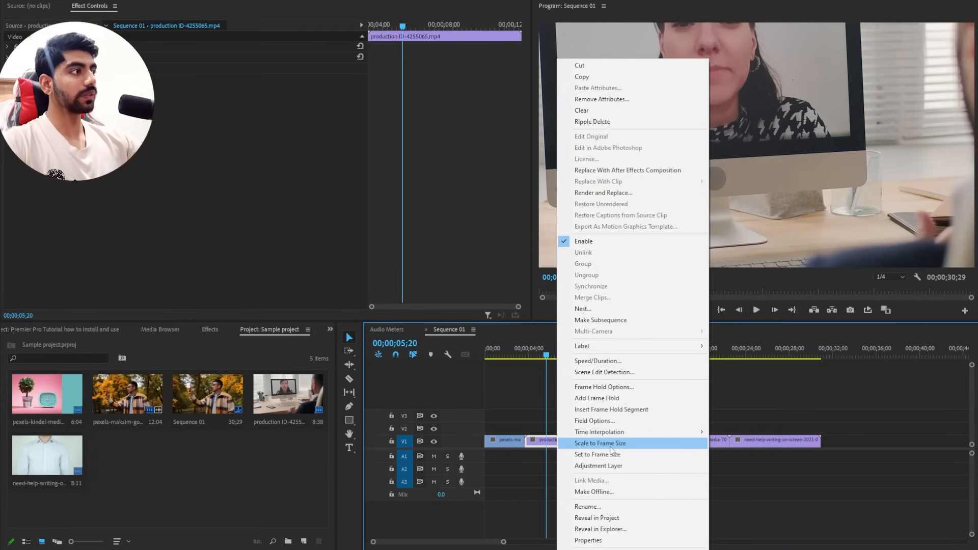
left_click(611, 447)
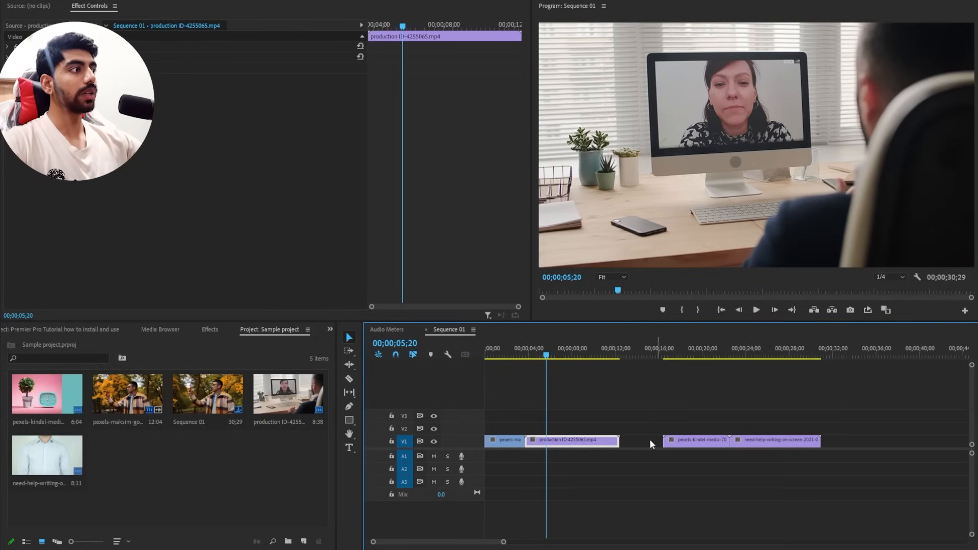
right_click(567, 443)
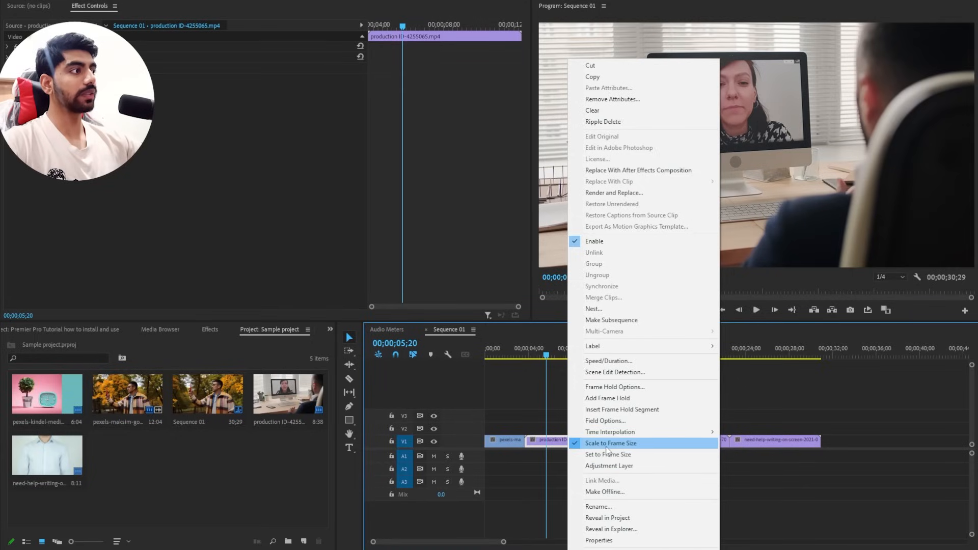
left_click(680, 243)
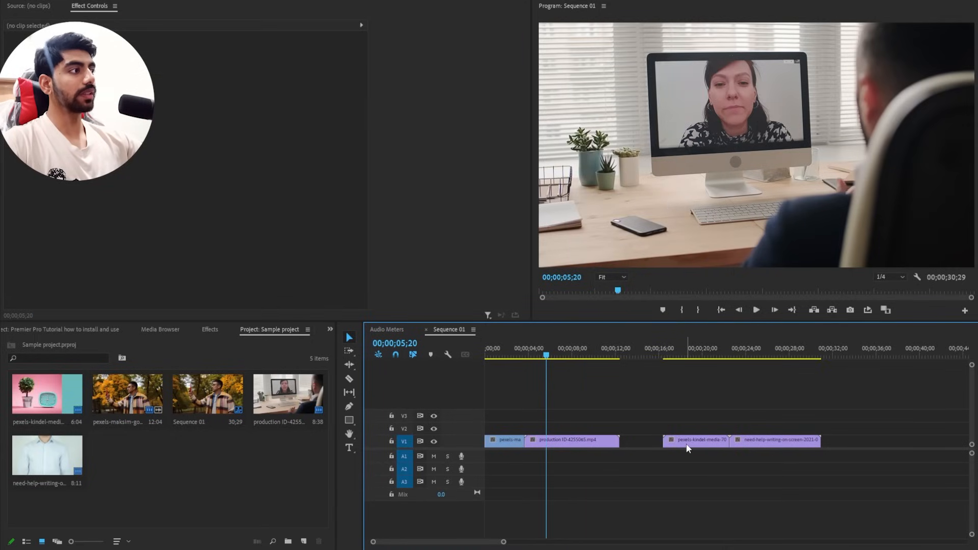
Move pexels-kindel-media-7055177.mp4 against the end of the production clip and save the project.
left_click_drag(687, 446, 635, 445)
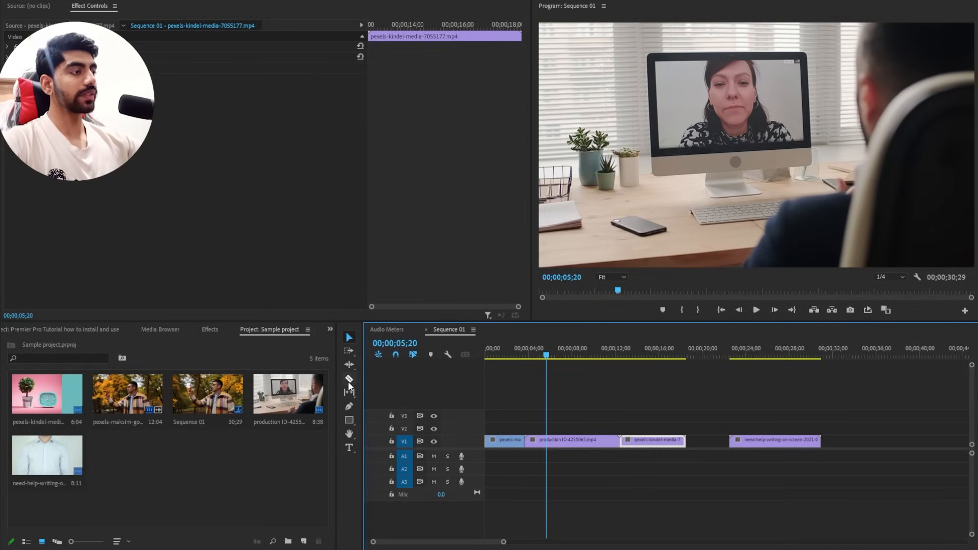
key("ctrl+s")
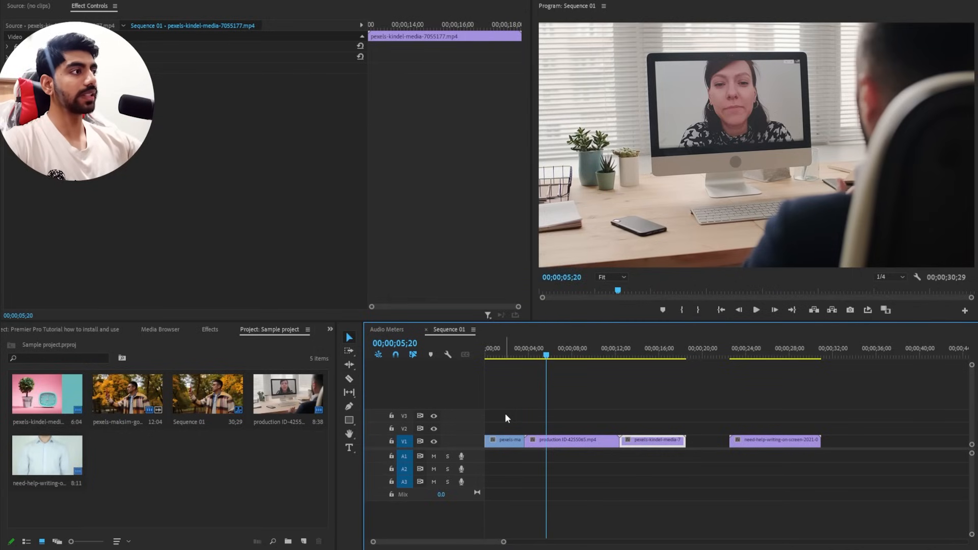
Split the production clip into four pieces with the Razor tool and play up to the second cut.
key("c")
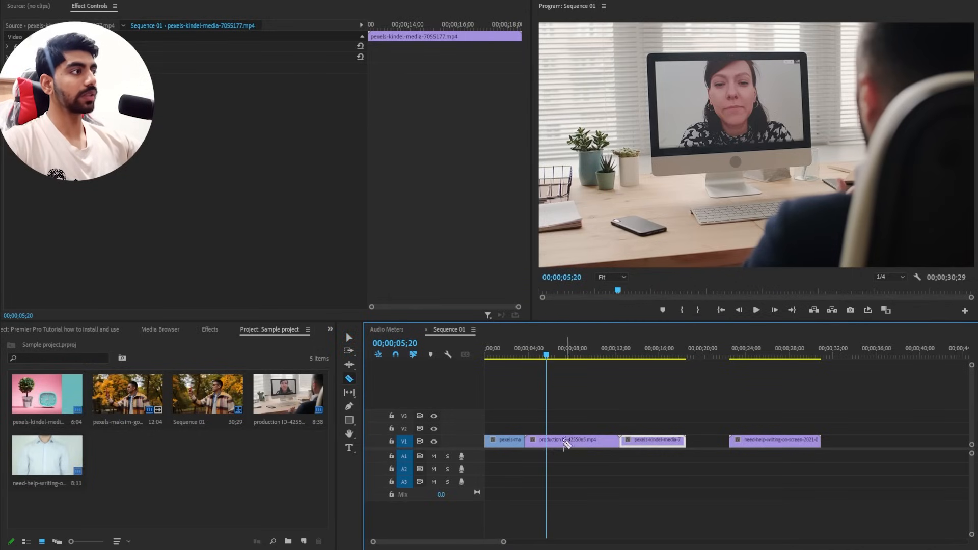
left_click(556, 443)
left_click(567, 443)
left_click(587, 443)
key("space")
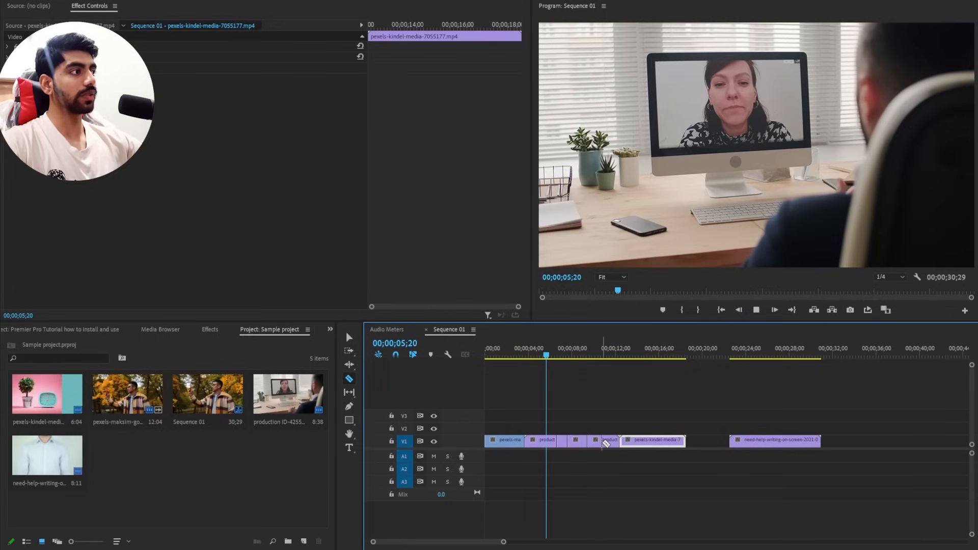
key("space")
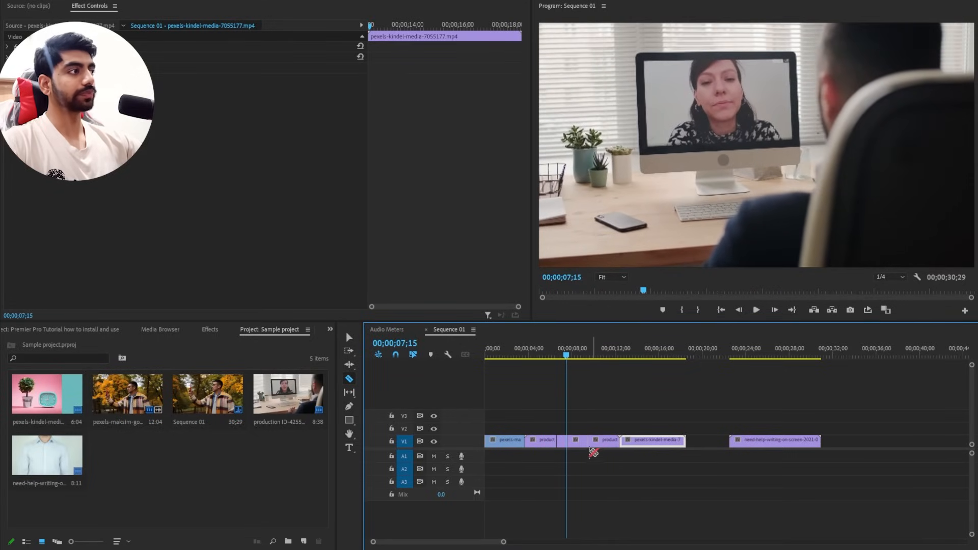
Move the production clip's third piece behind pexels-kindel-media-7055177.mp4, and place that clip on V2, starting at the resulting gap.
key("v")
left_click(581, 443)
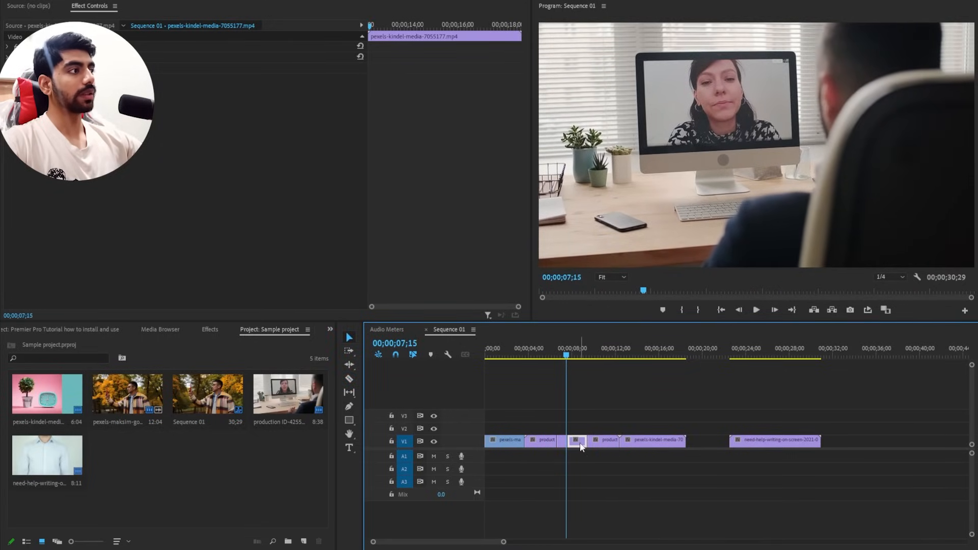
left_click_drag(580, 446, 706, 441)
left_click(635, 444)
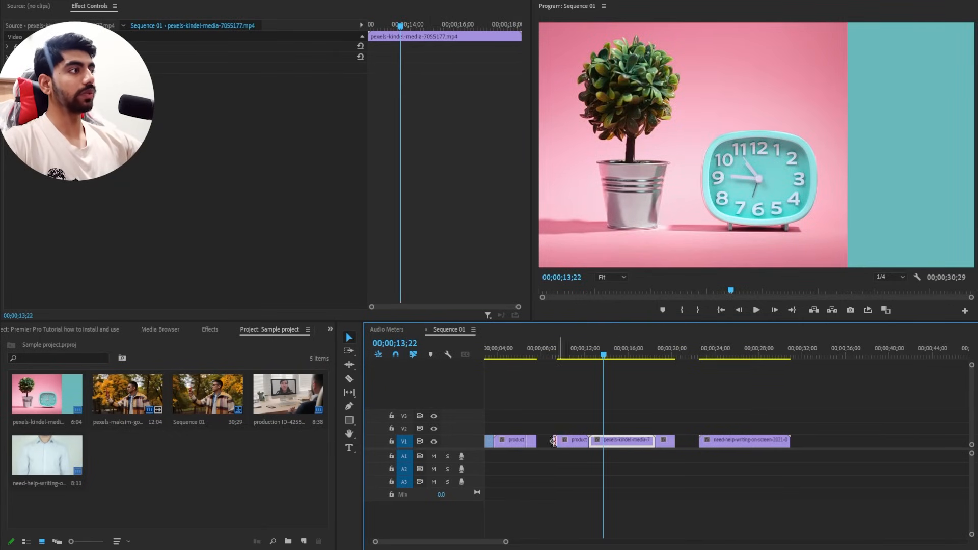
left_click_drag(622, 446, 563, 427)
Cut the V2 clip where the production clip resumes on V1, and delete the part after the cut.
key("c")
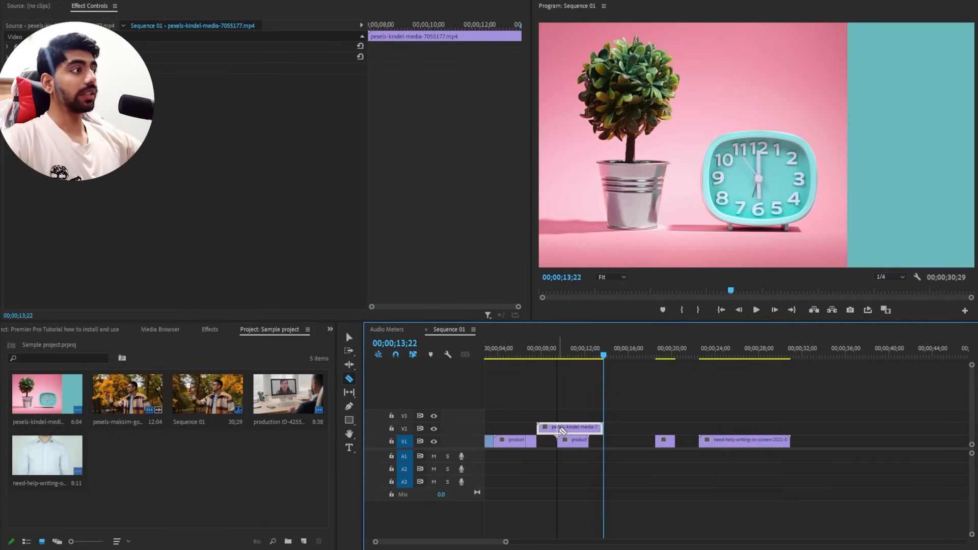
scroll(560, 431, "up", 2)
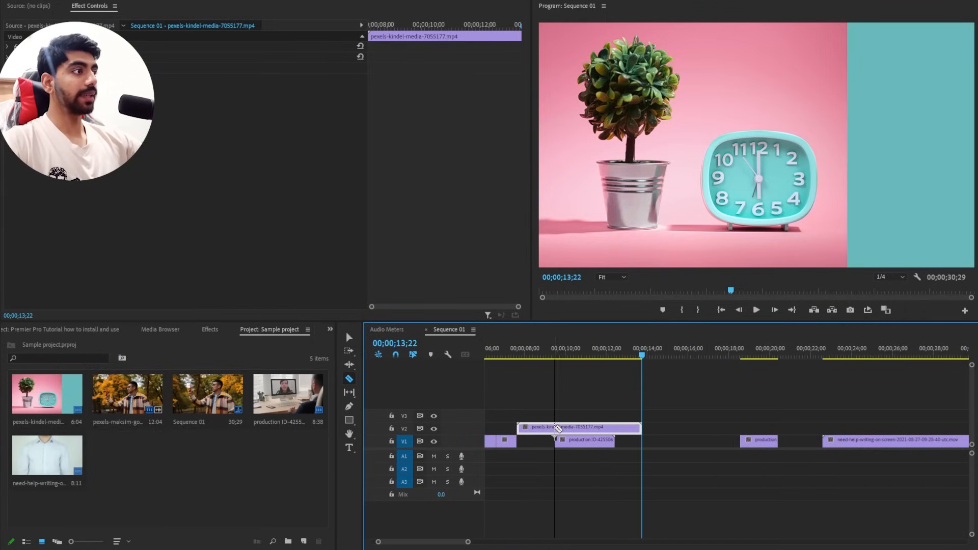
left_click(555, 428)
key("v")
left_click(578, 427)
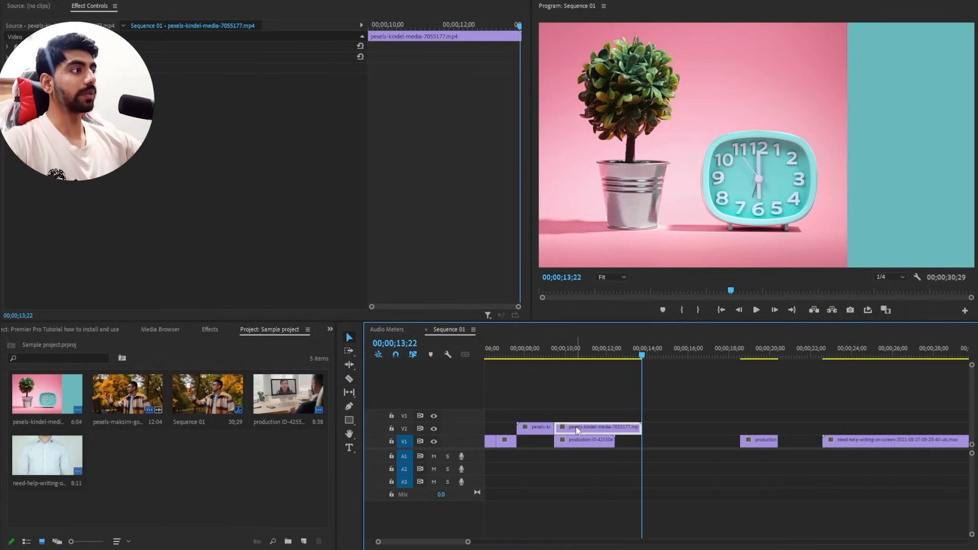
key("Delete")
Play the sequence from just before the short clip on V2 to check the insert.
scroll(520, 357, "down", 2)
left_click(519, 351)
key("space")
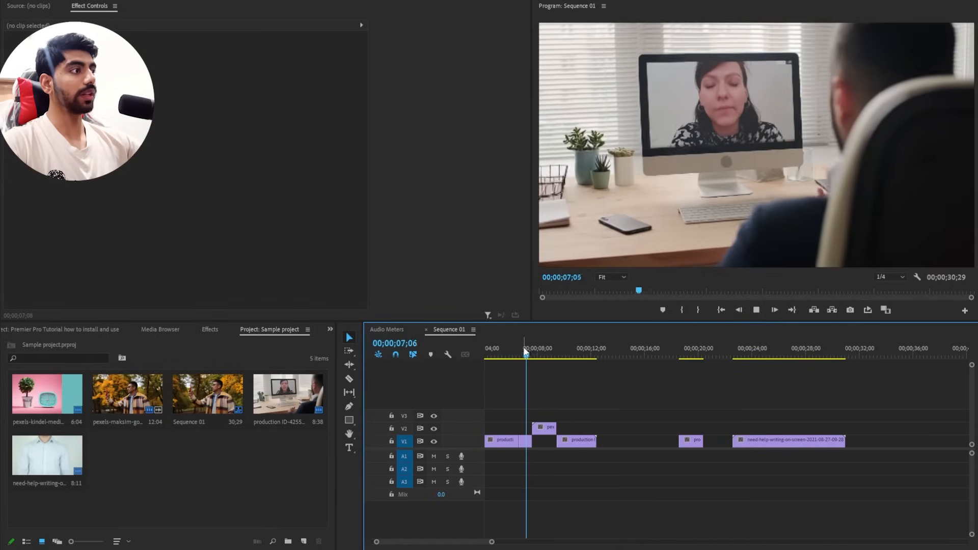
Keep playing past the V2 insert into the following production piece, and move the playhead back to before the insert.
scroll(527, 377, "down", 1)
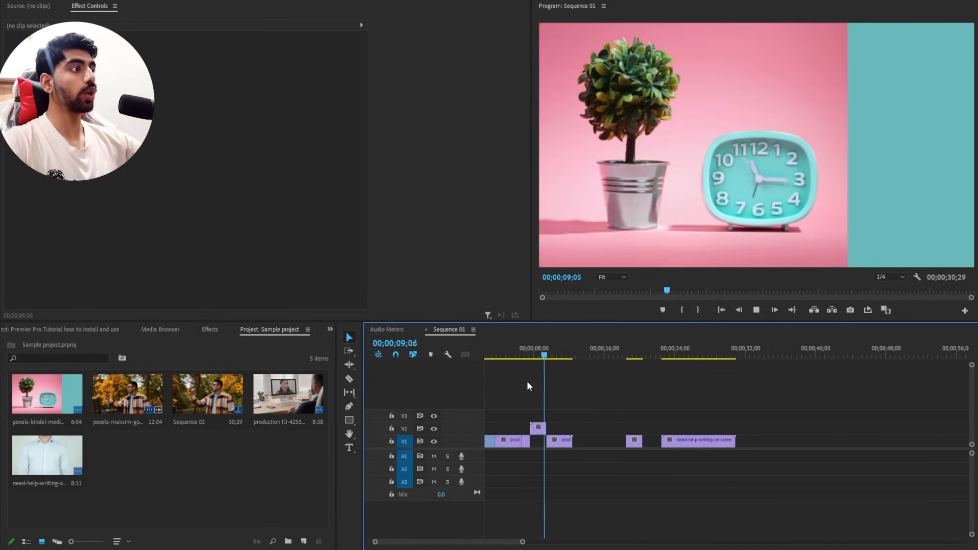
scroll(528, 382, "up", 1)
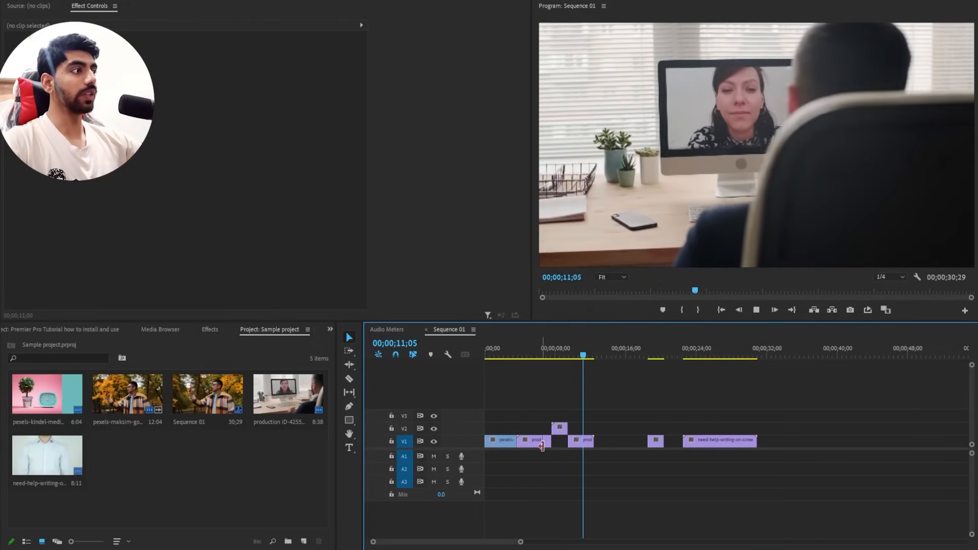
left_click(524, 354)
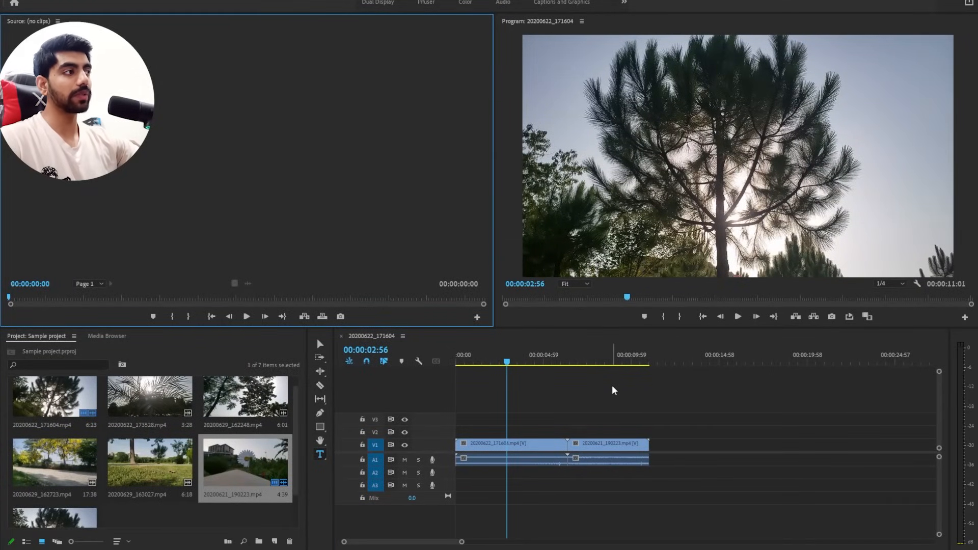
Add a title reading "A smple video" over the tree shot at 00:00:02:56 with the Type tool.
left_click(320, 454)
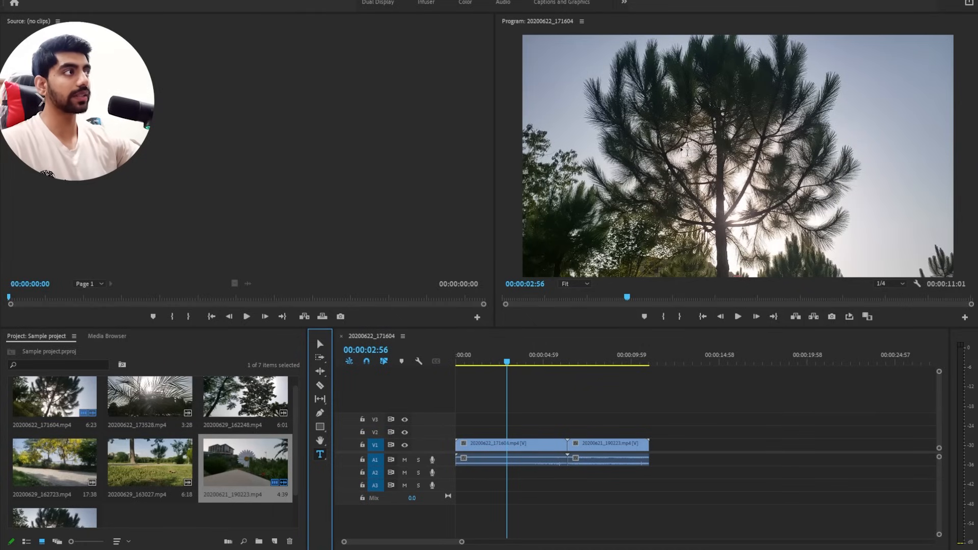
left_click(668, 160)
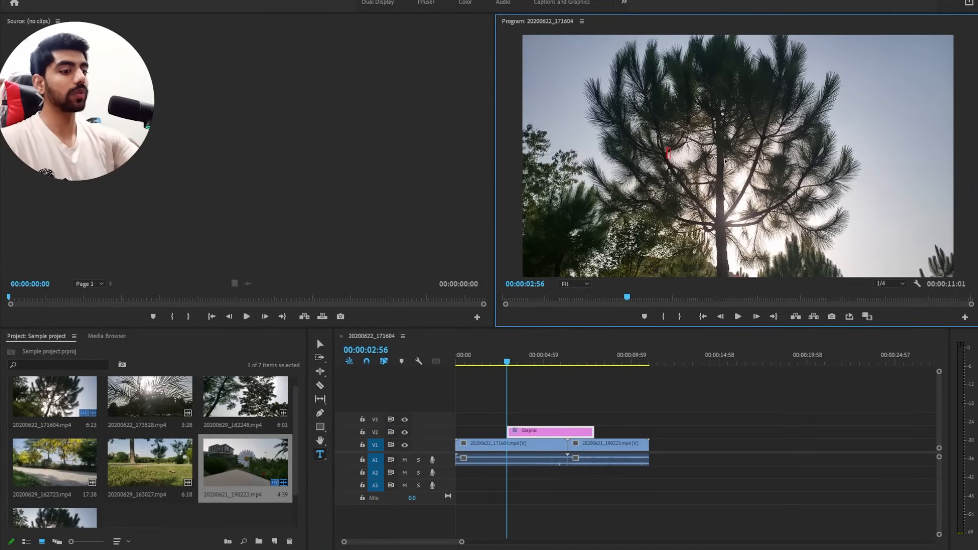
type("A sm")
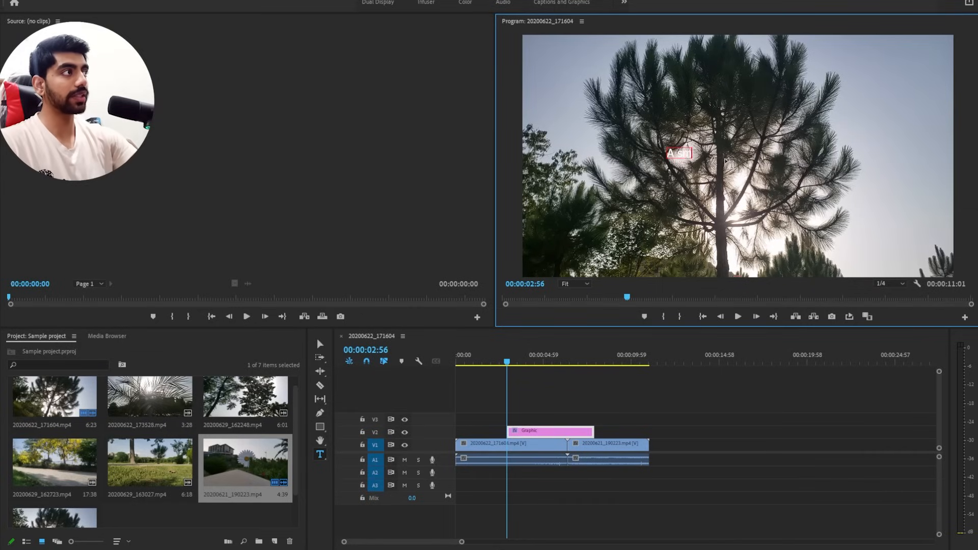
type("ple video")
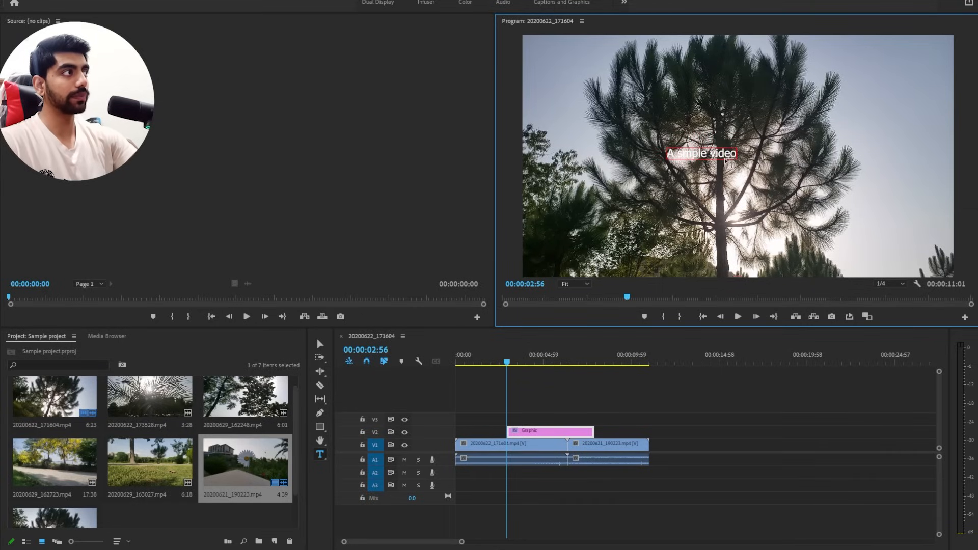
Scale the title text to 311 in Essential Graphics and centre it vertically and horizontally in the frame.
key("ctrl+a")
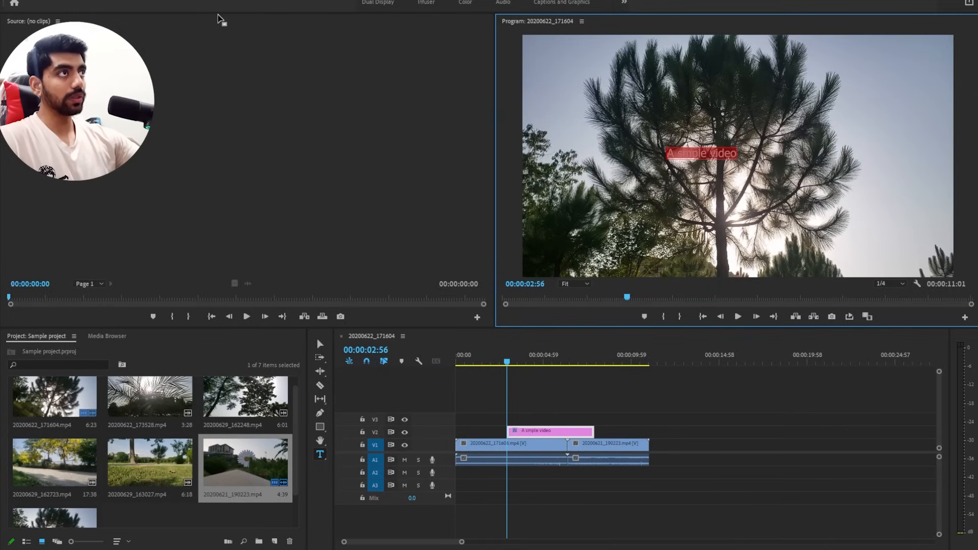
left_click(213, 2)
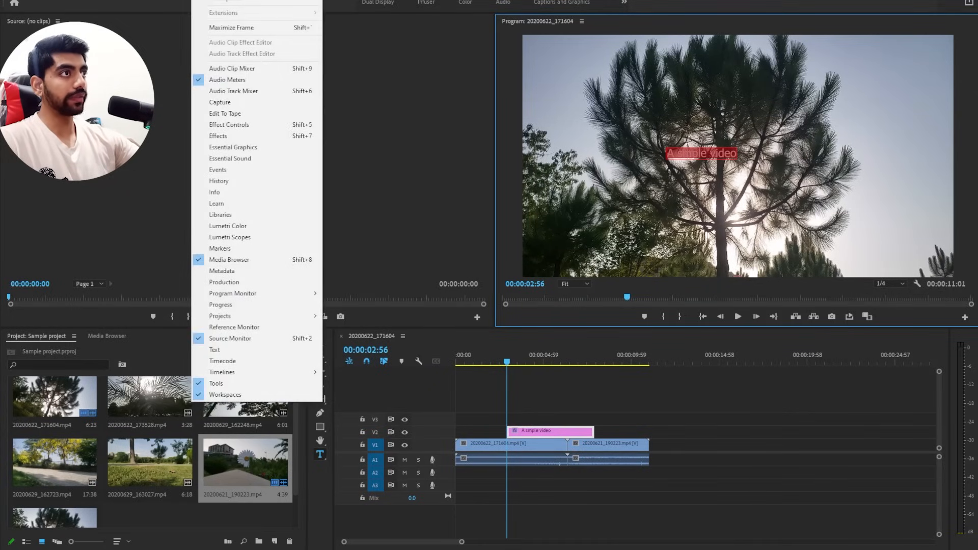
left_click(205, 149)
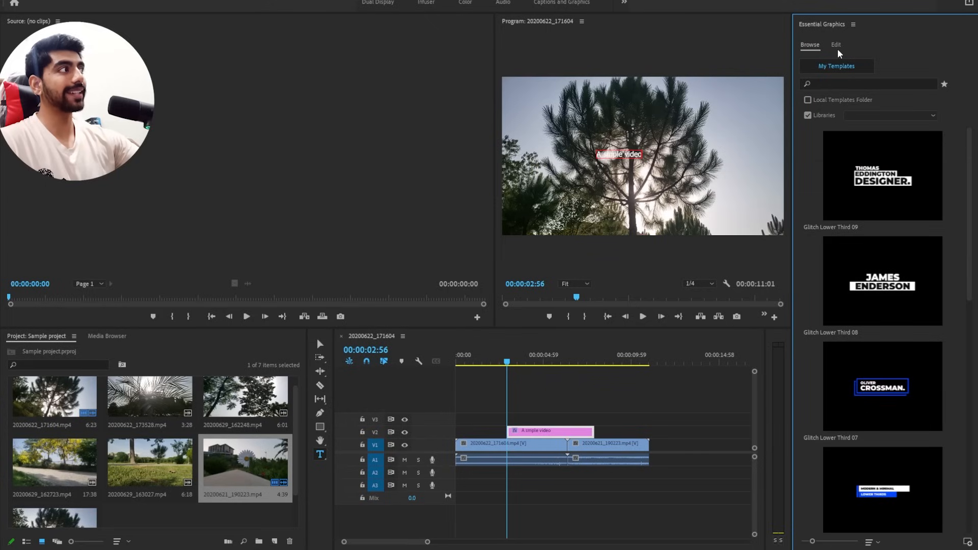
left_click(837, 47)
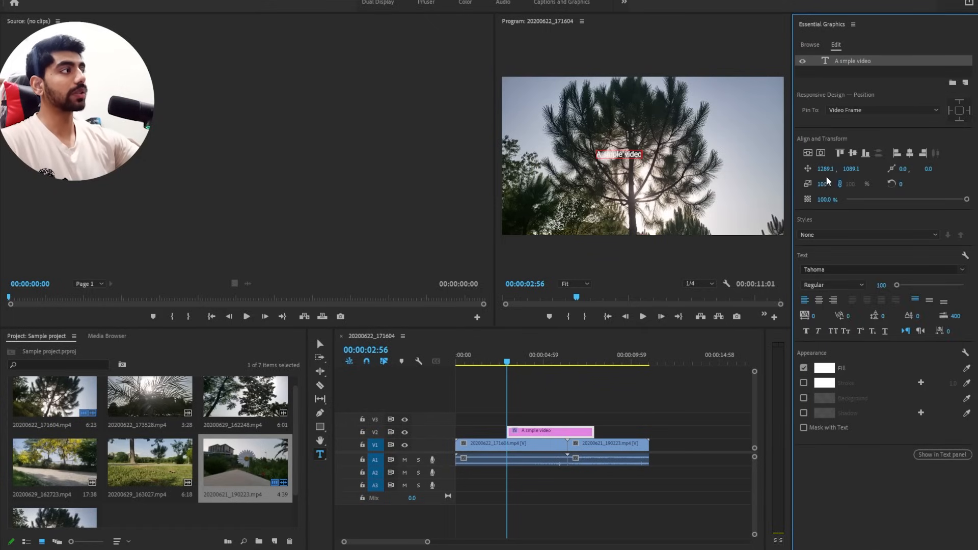
left_click_drag(822, 184, 929, 184)
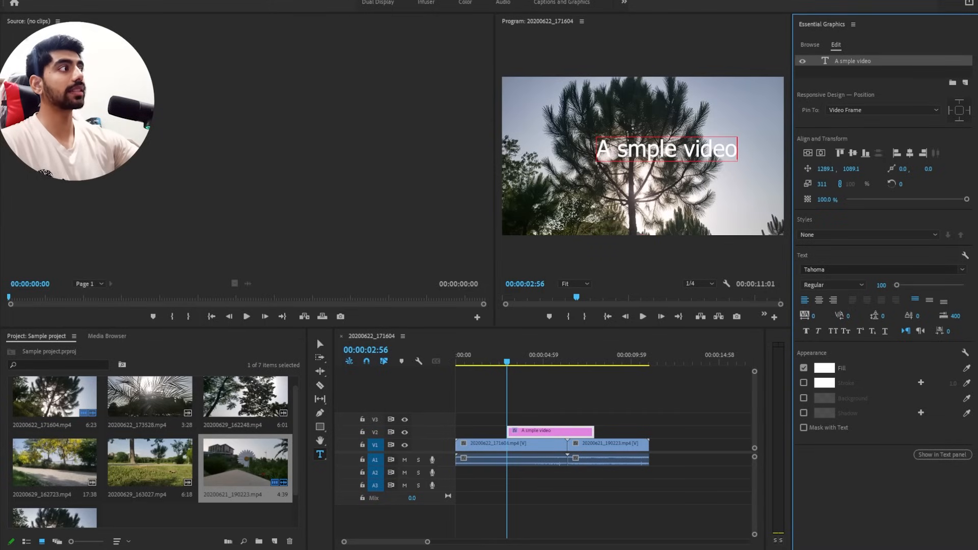
left_click(808, 153)
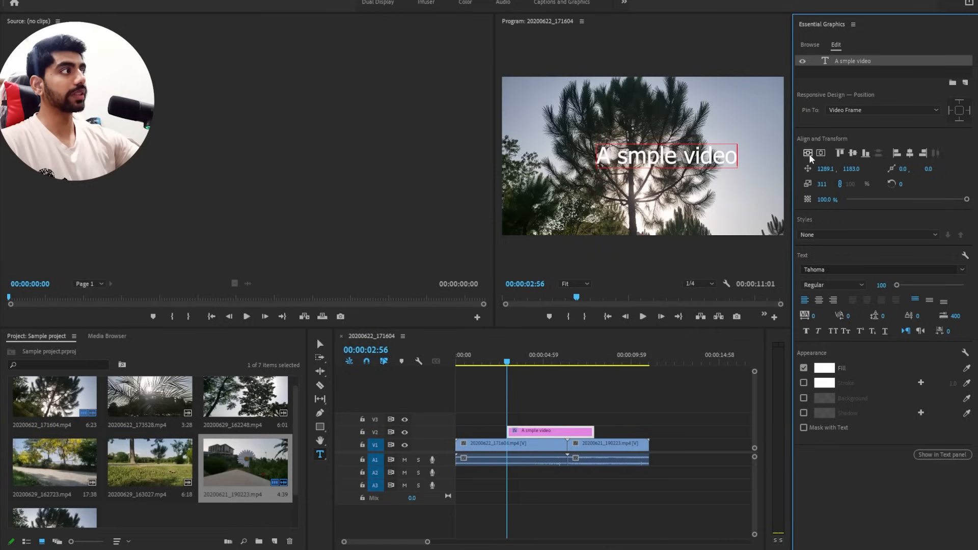
left_click(821, 153)
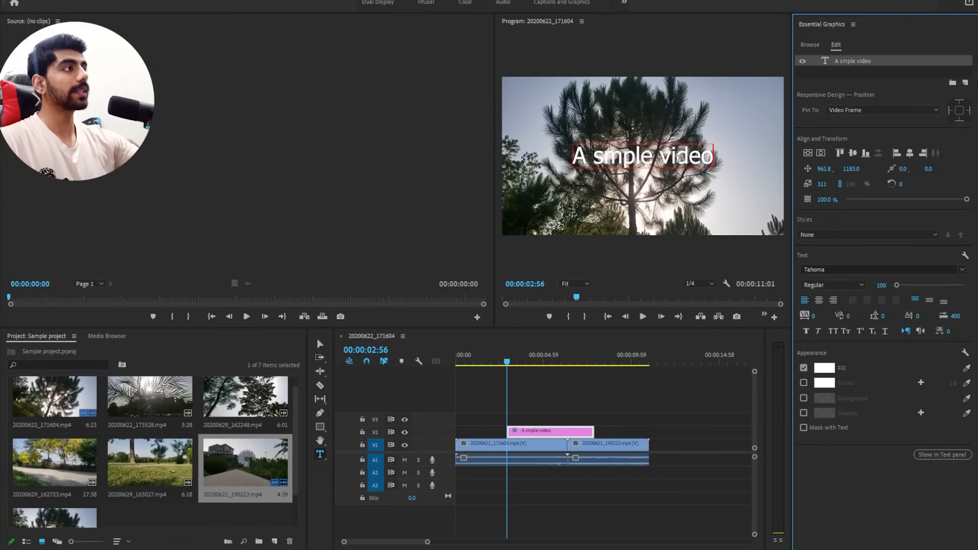
Change the title's font to Century Gothic and centre the text in the frame again.
left_click(669, 159)
key("ctrl+a")
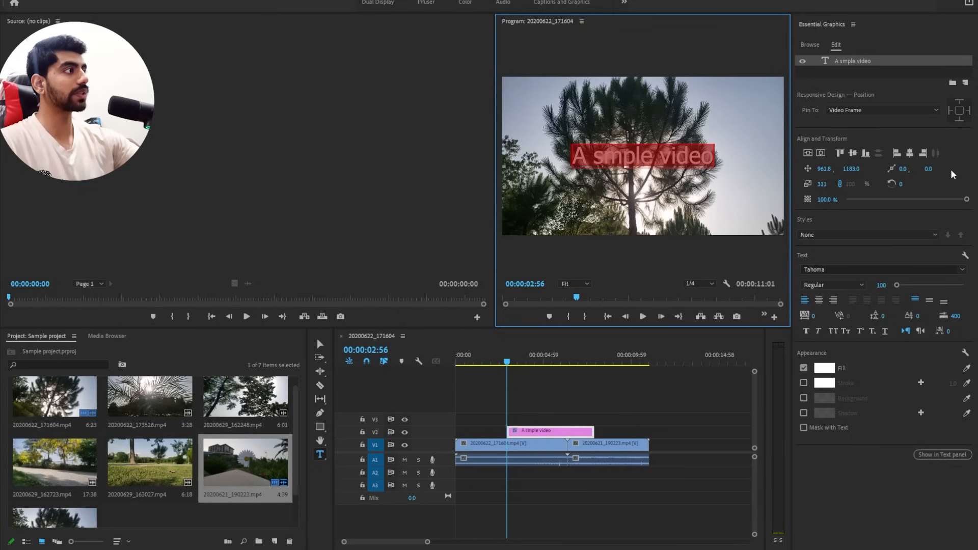
left_click(964, 271)
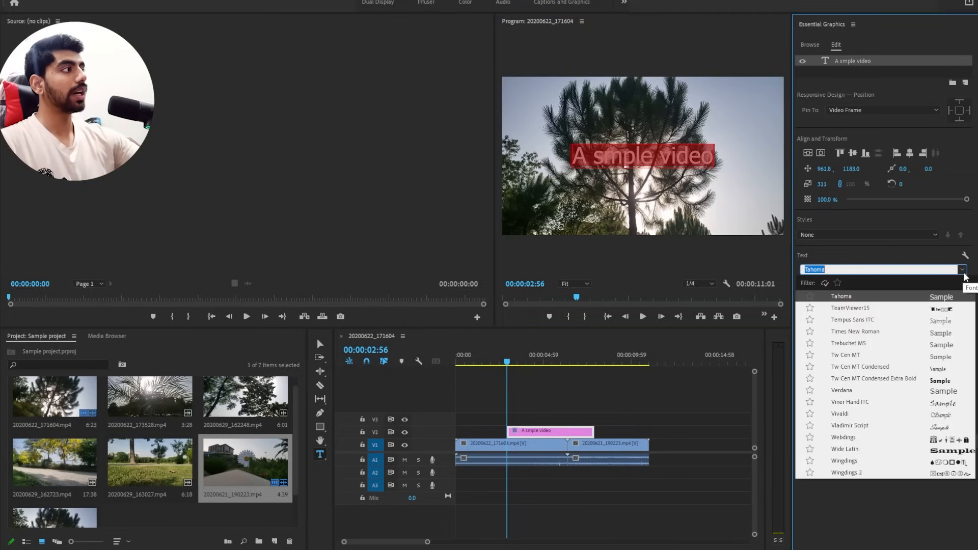
left_click(964, 271)
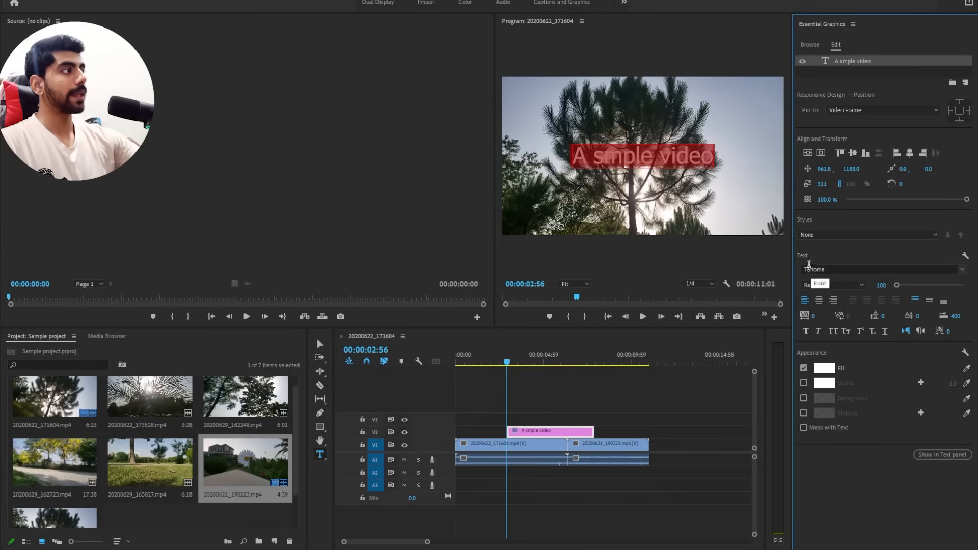
left_click(962, 272)
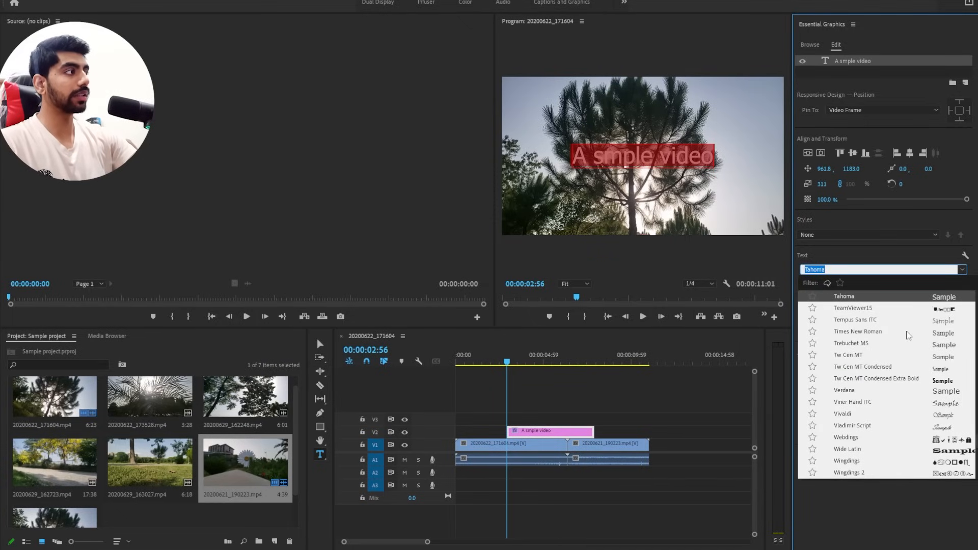
type("got")
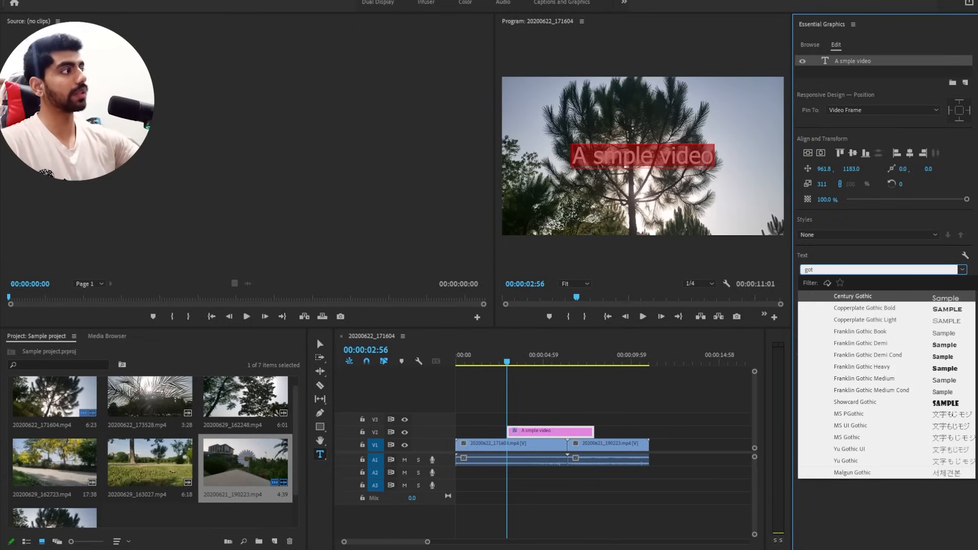
key("Return")
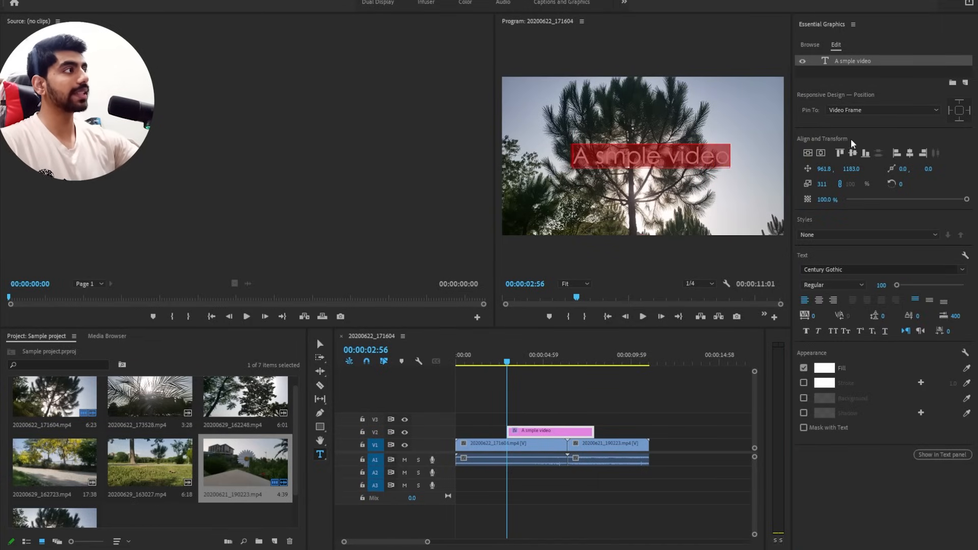
left_click(827, 160)
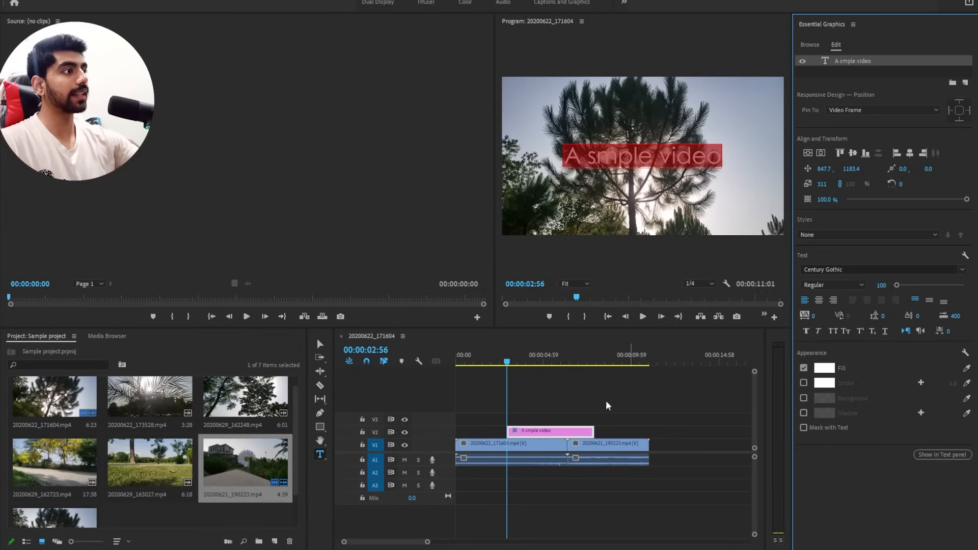
Move the title clip on V2 earlier so it ends where the first video clip ends, and widen the Program monitor.
left_click(549, 421)
key("space")
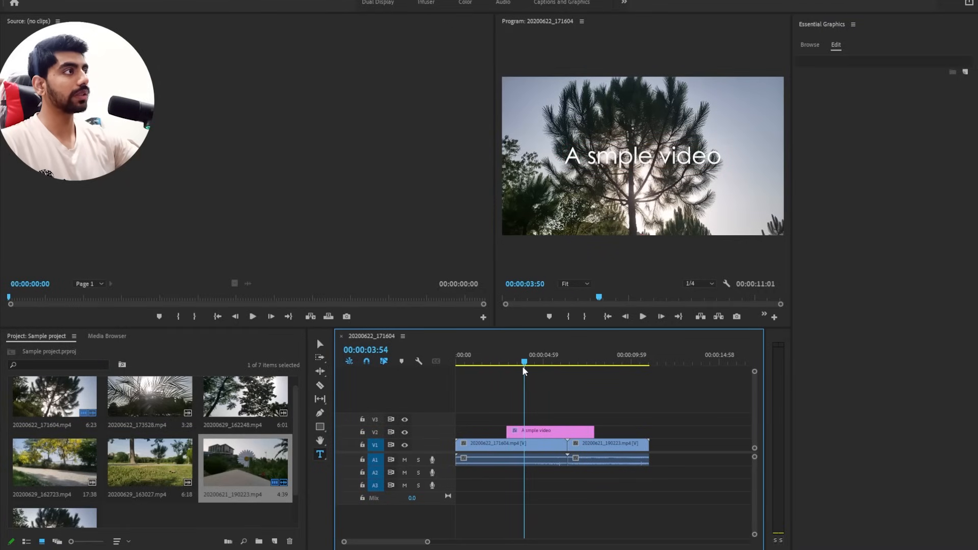
left_click_drag(546, 424, 521, 420)
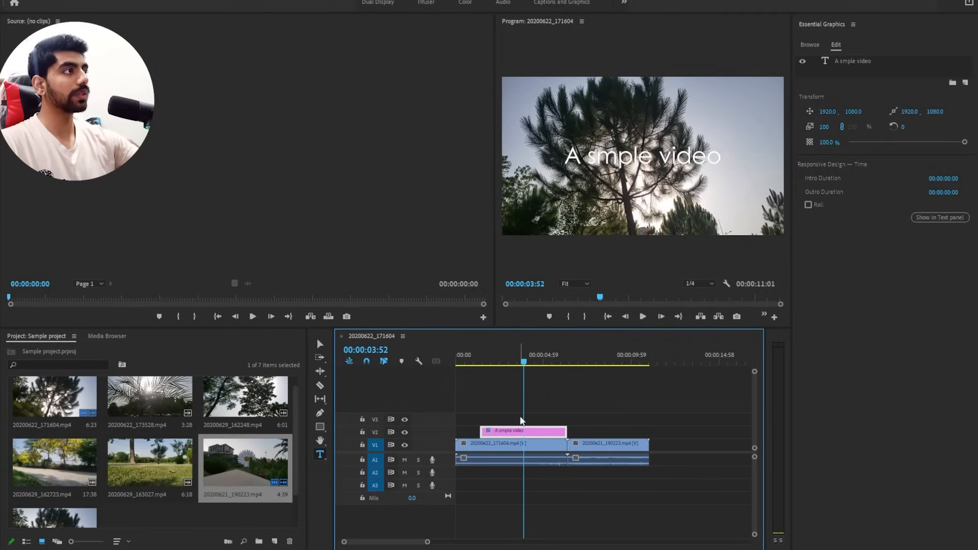
left_click_drag(475, 363, 504, 378)
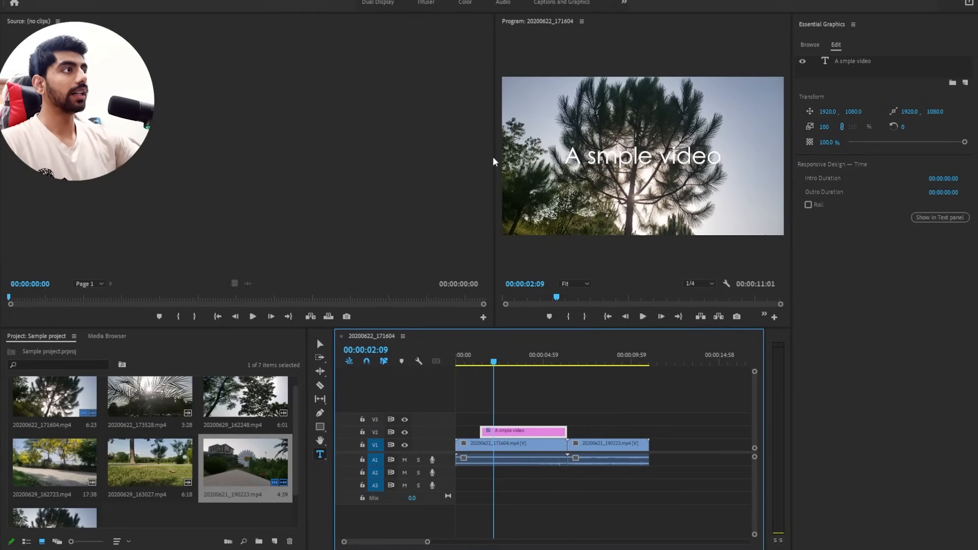
left_click_drag(494, 156, 357, 158)
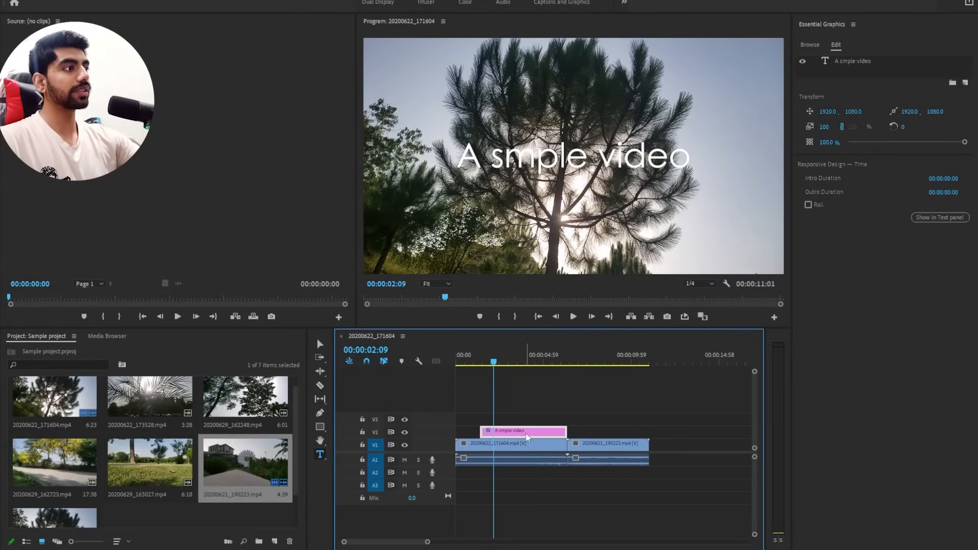
Cut the clip 20200622_171604.mp4 on V1 where the title clip starts.
key("c")
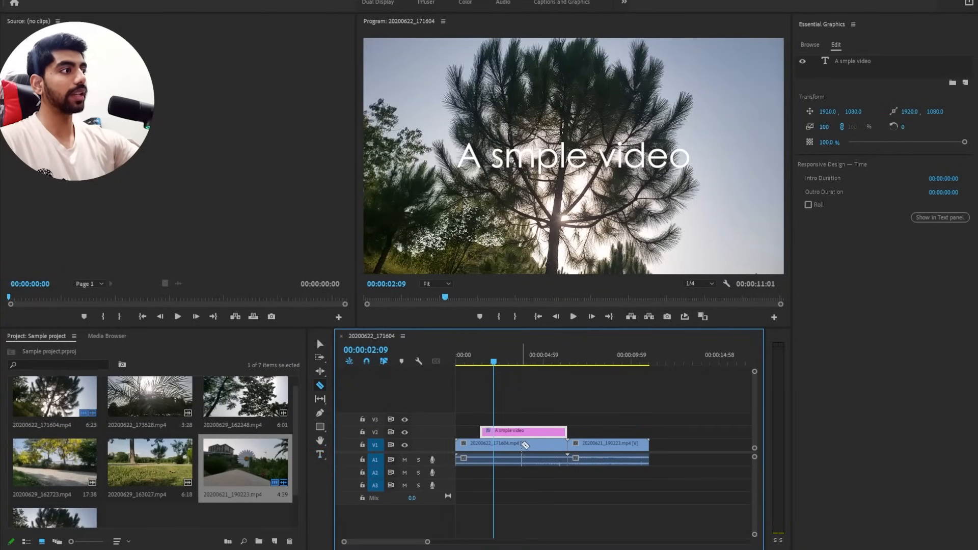
left_click(483, 444)
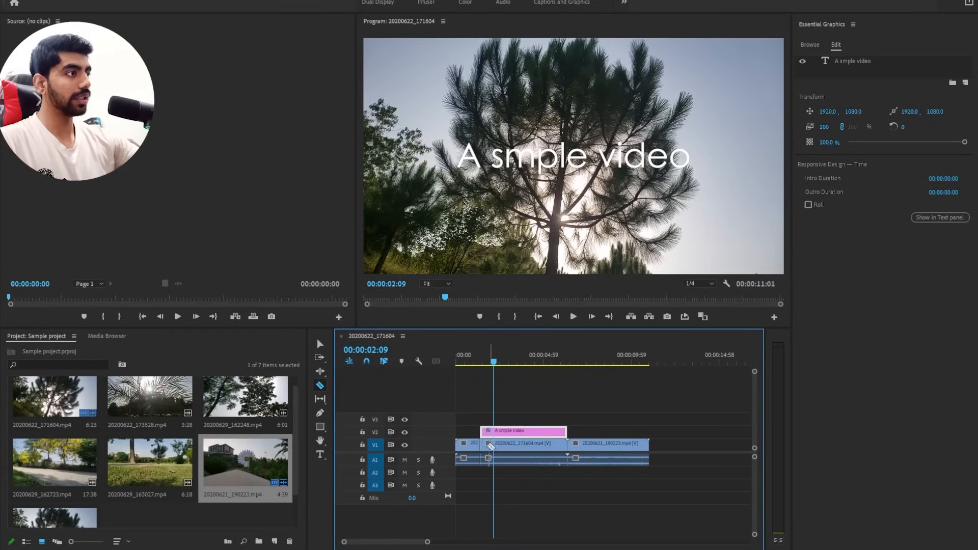
key("v")
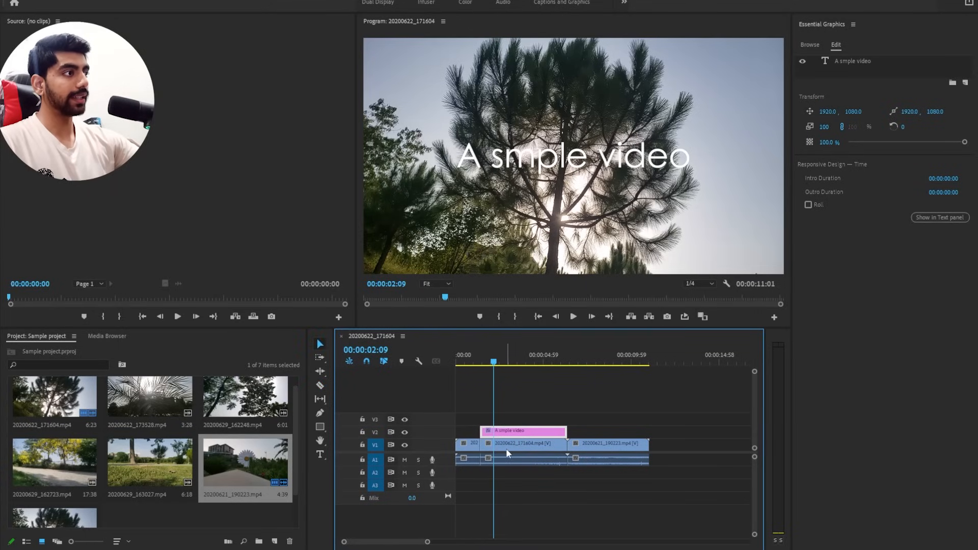
Find the Gaussian Blur video effect by searching the effects for "blur", and apply it to the V1 clip piece beneath the title.
left_click(510, 447)
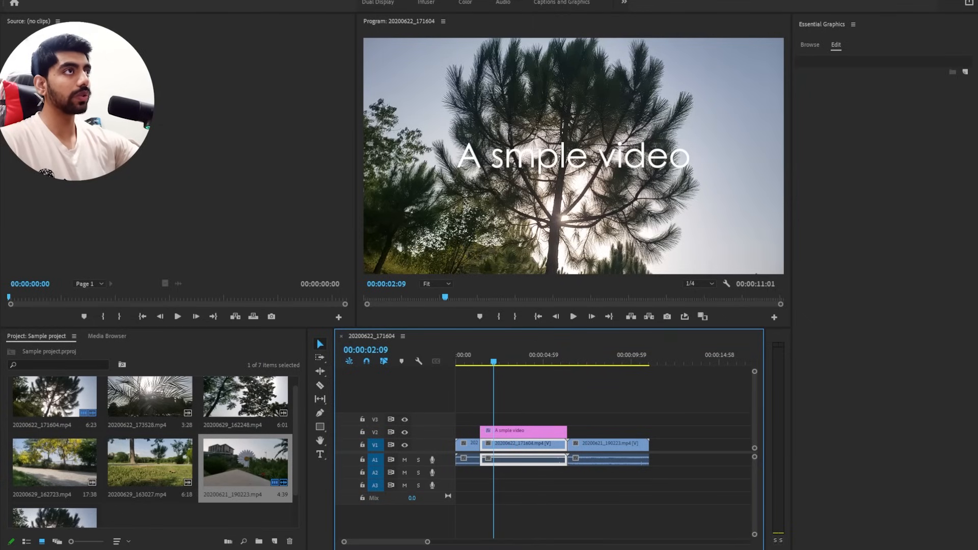
left_click(205, 0)
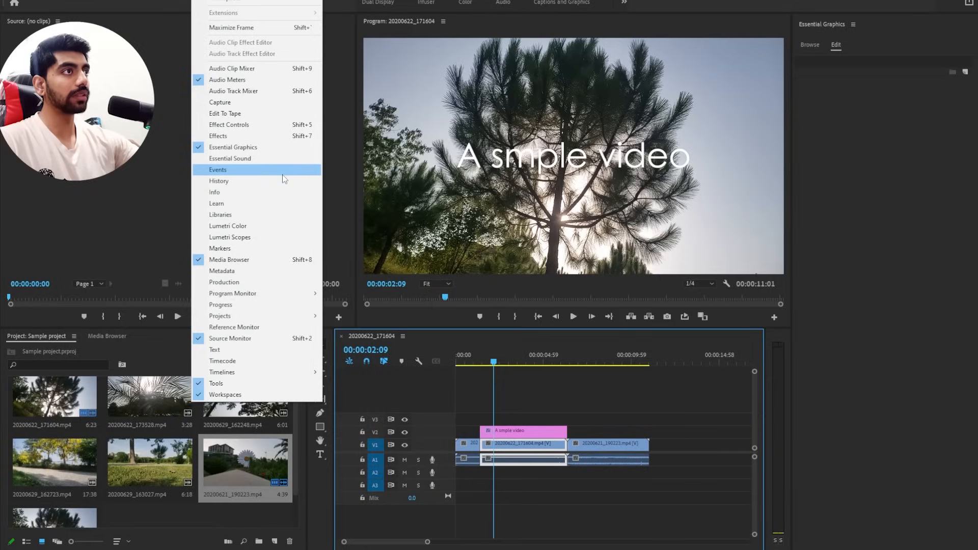
left_click(206, 136)
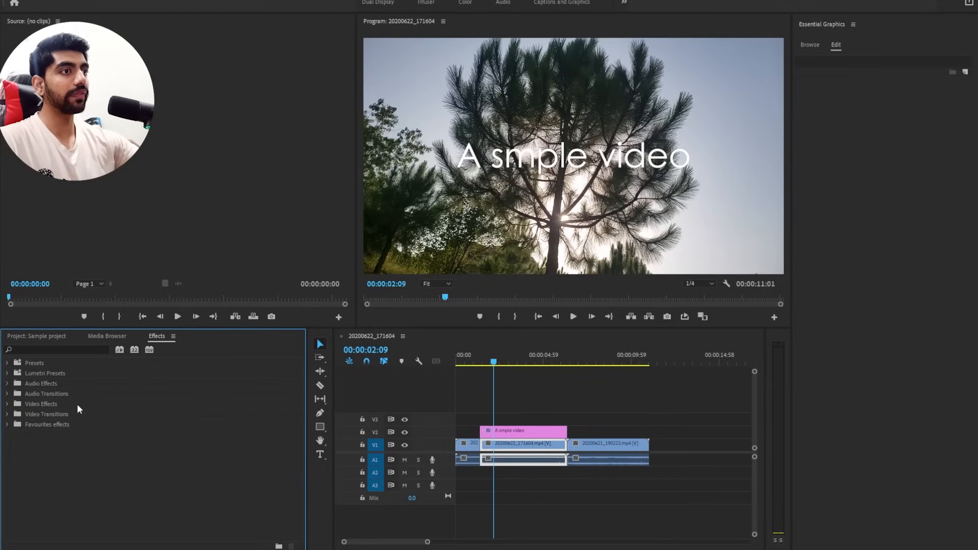
left_click(56, 349)
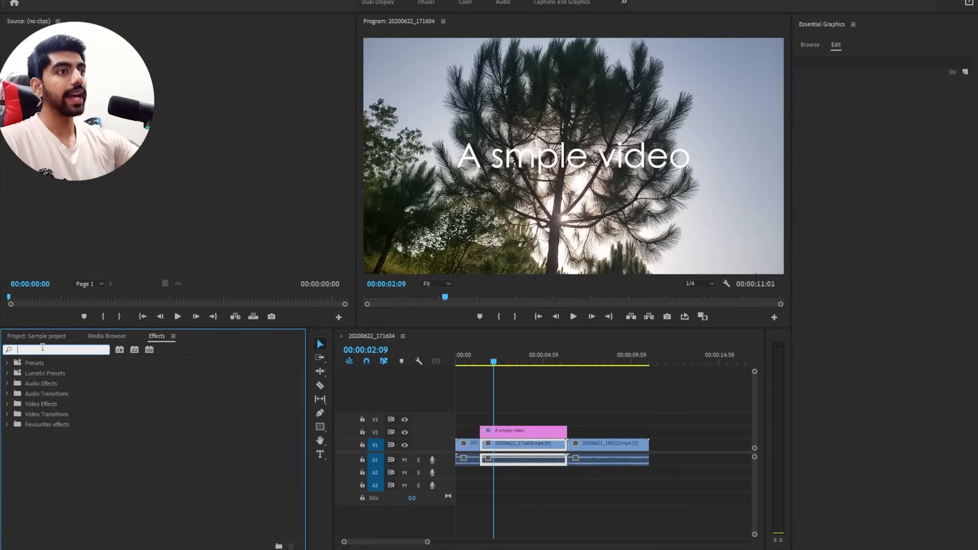
type("blur")
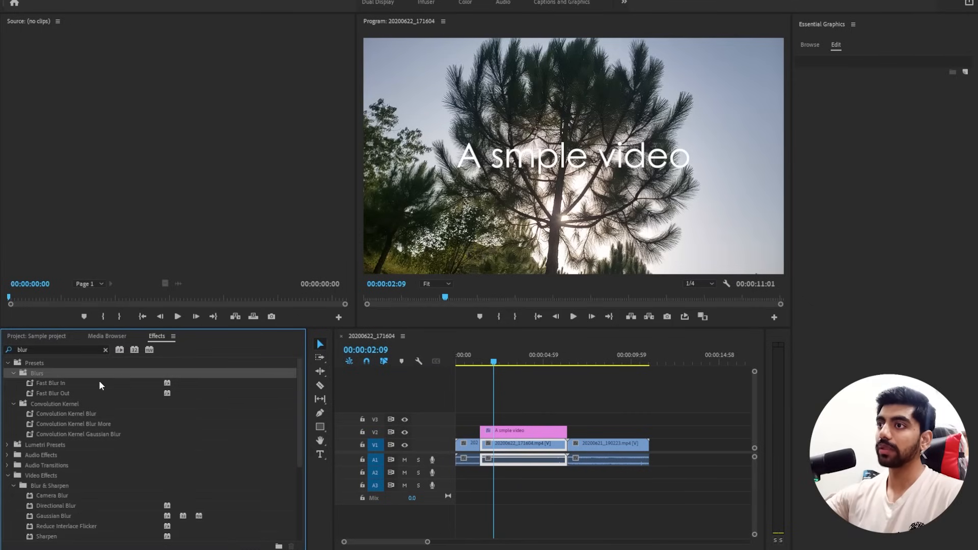
scroll(99, 390, "down", 2)
scroll(99, 390, "down", 2)
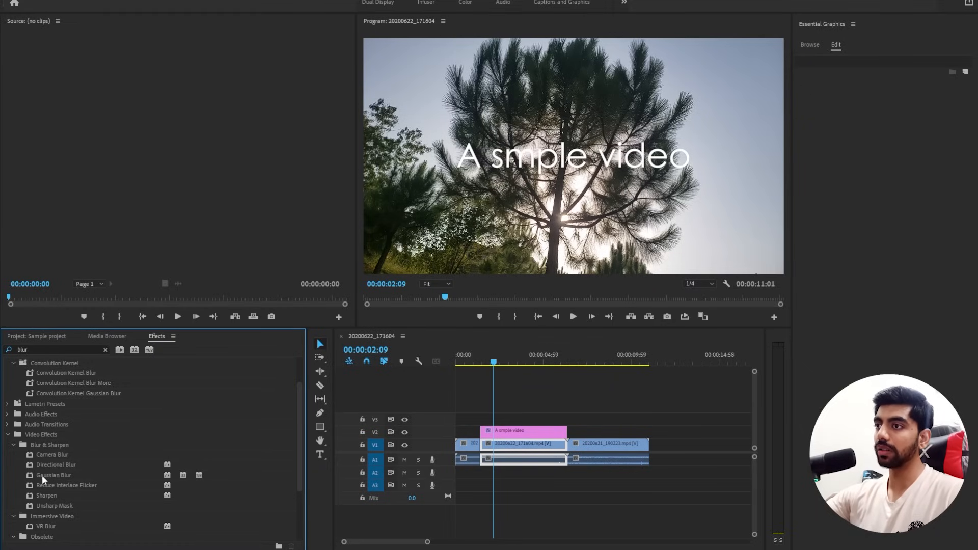
left_click_drag(42, 475, 528, 450)
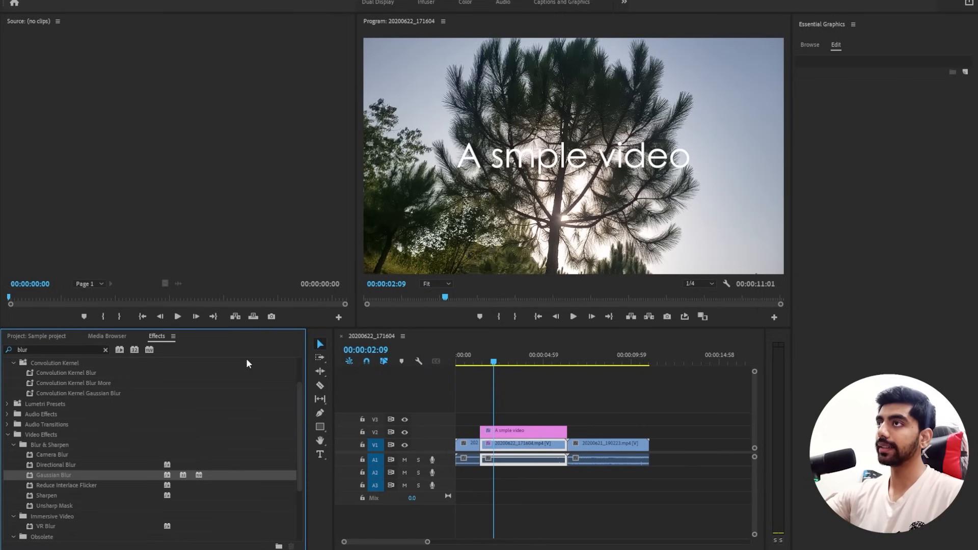
Show the Effect Controls for the V1 clip piece beneath the title and set its Gaussian Blur Blurriness to 56.
left_click(504, 363)
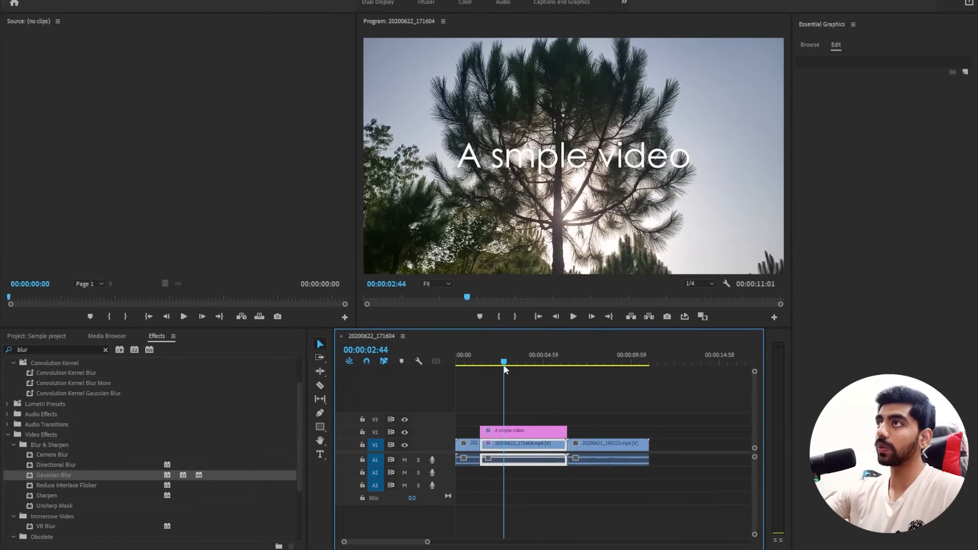
left_click(204, 0)
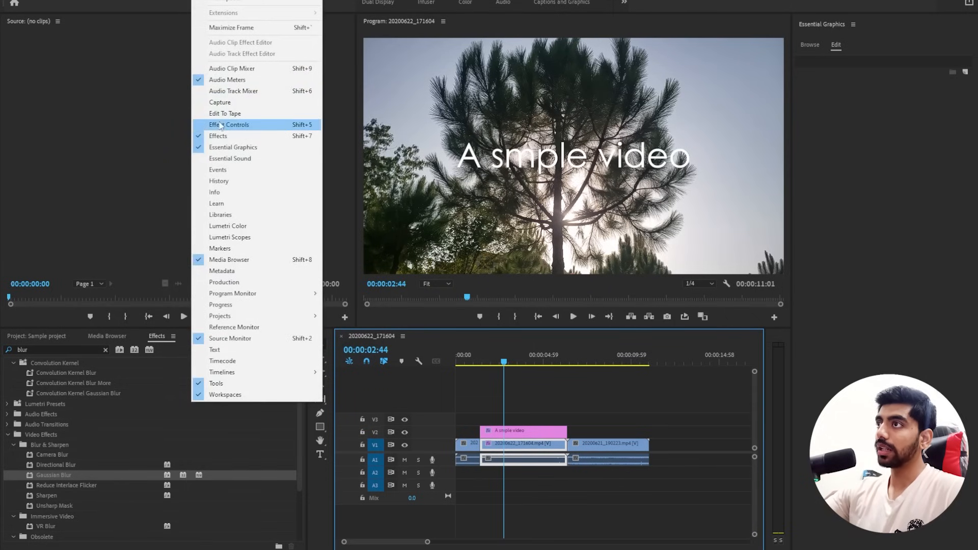
left_click(203, 127)
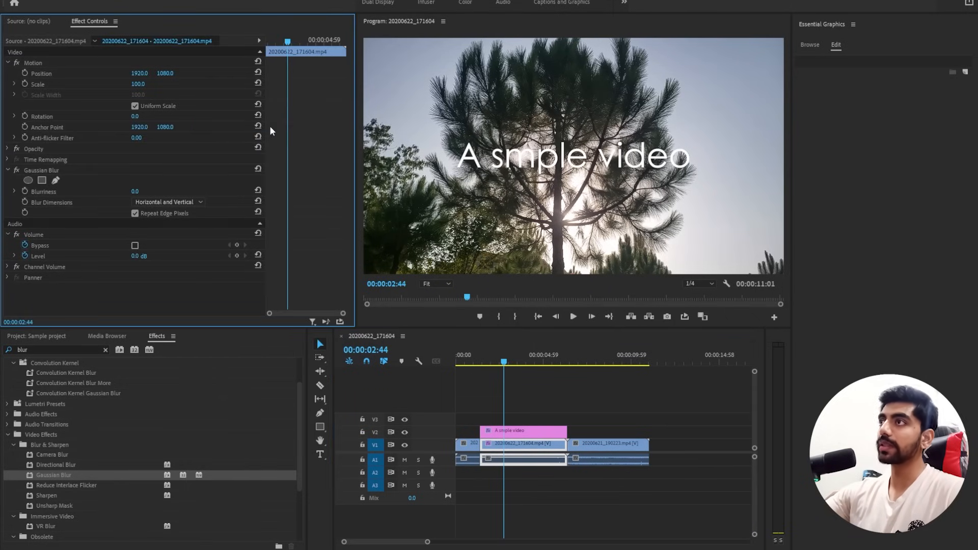
left_click_drag(266, 143, 247, 214)
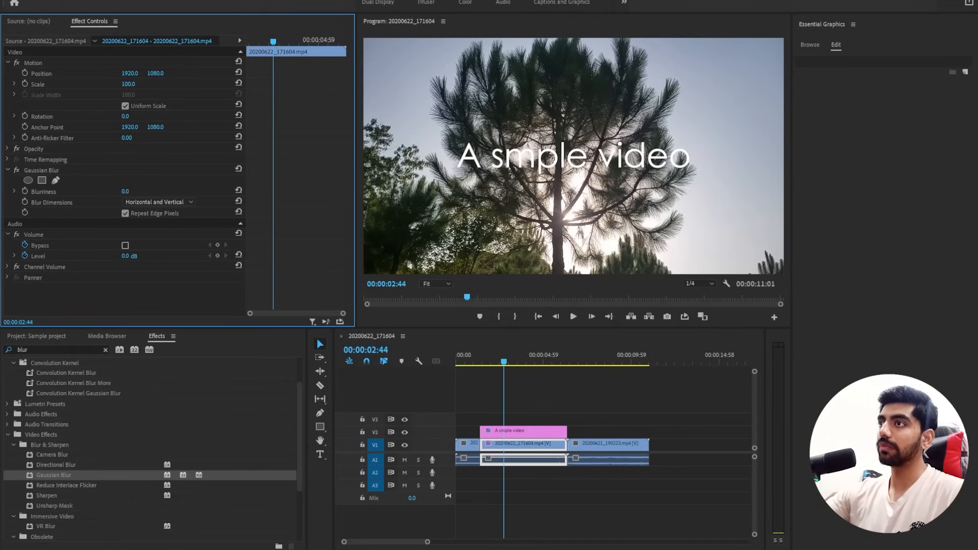
left_click_drag(125, 192, 377, 192)
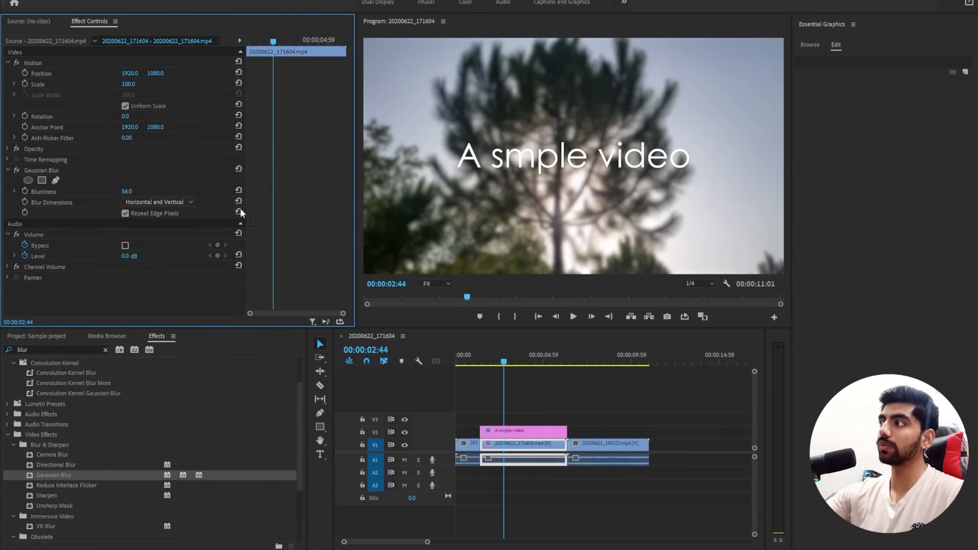
Set the Program monitor's playback resolution to Full and raise the clip's Gaussian Blur Blurriness to 105.
left_click(705, 283)
left_click(703, 290)
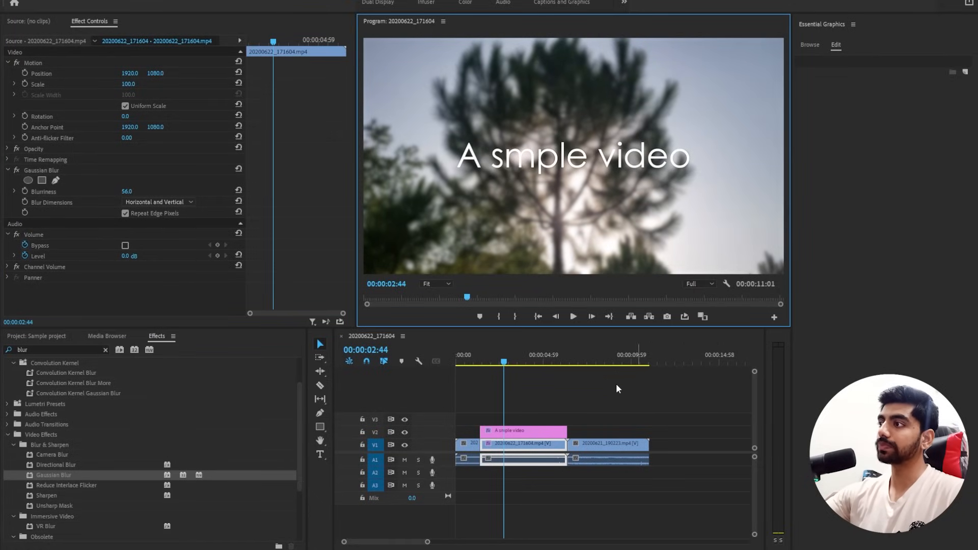
left_click_drag(507, 366, 517, 366)
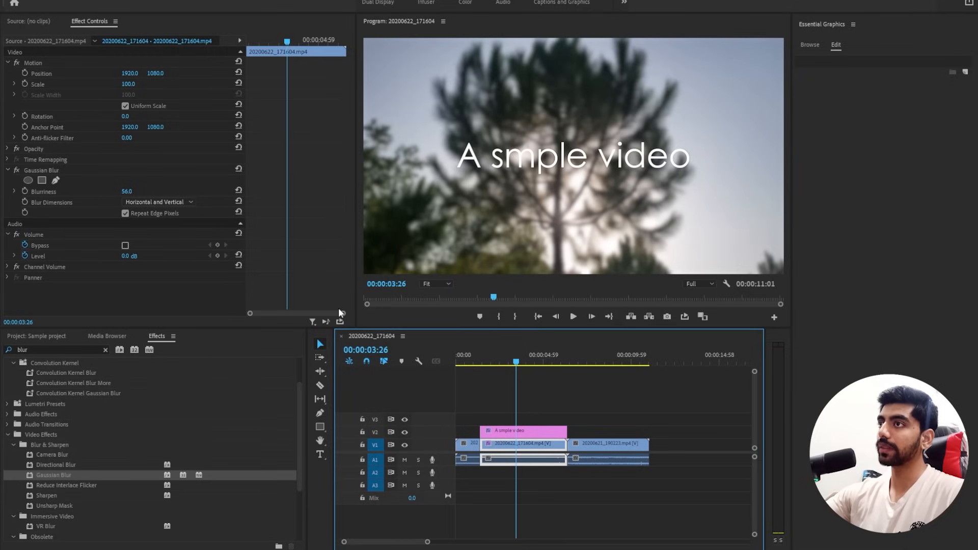
left_click_drag(127, 191, 617, 159)
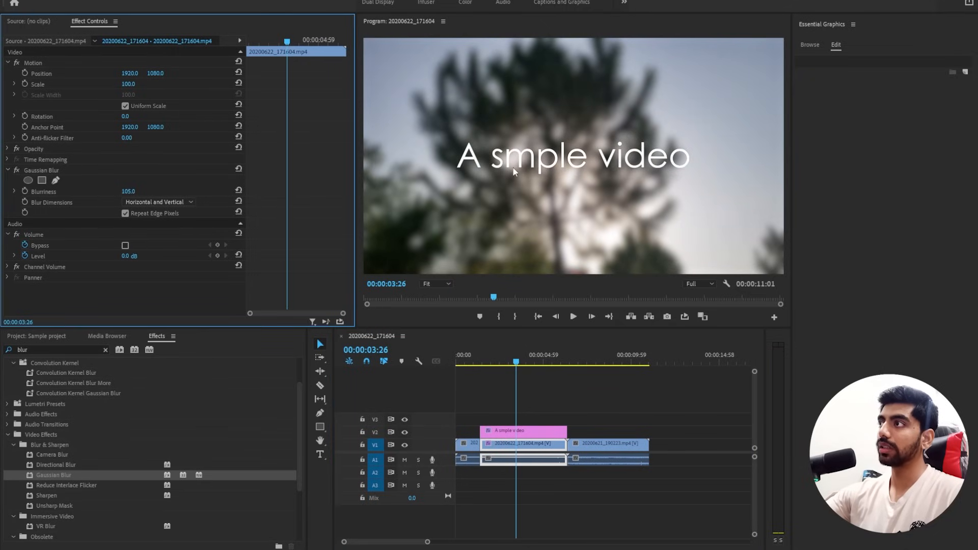
Correct the title text to "A sample video" and play the sequence from the start of the title clip.
key("t")
left_click(508, 159)
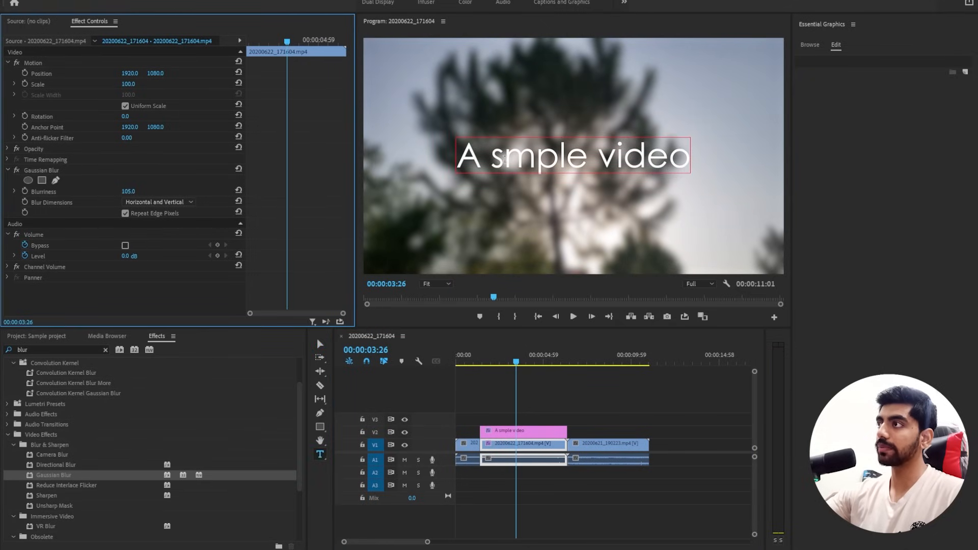
type("a")
left_click(481, 360)
key("space")
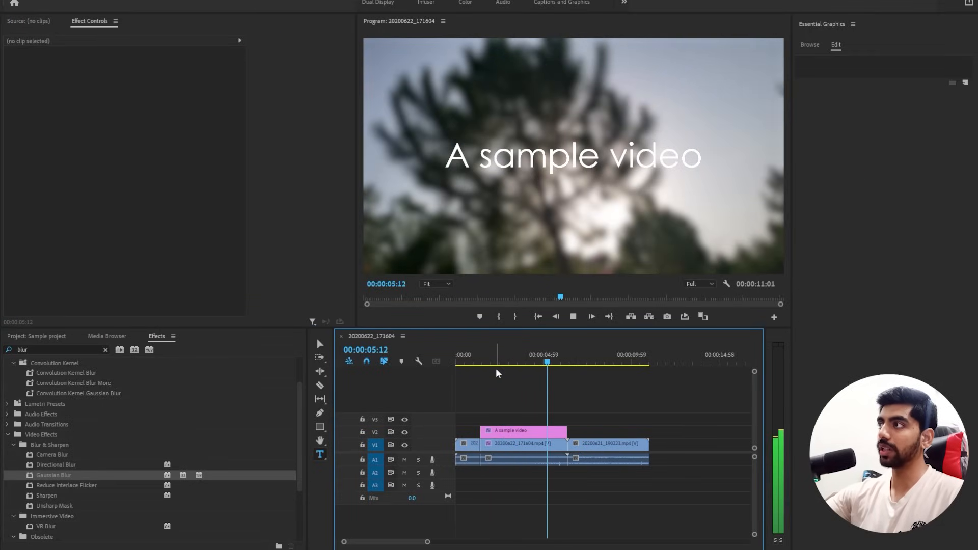
key("space")
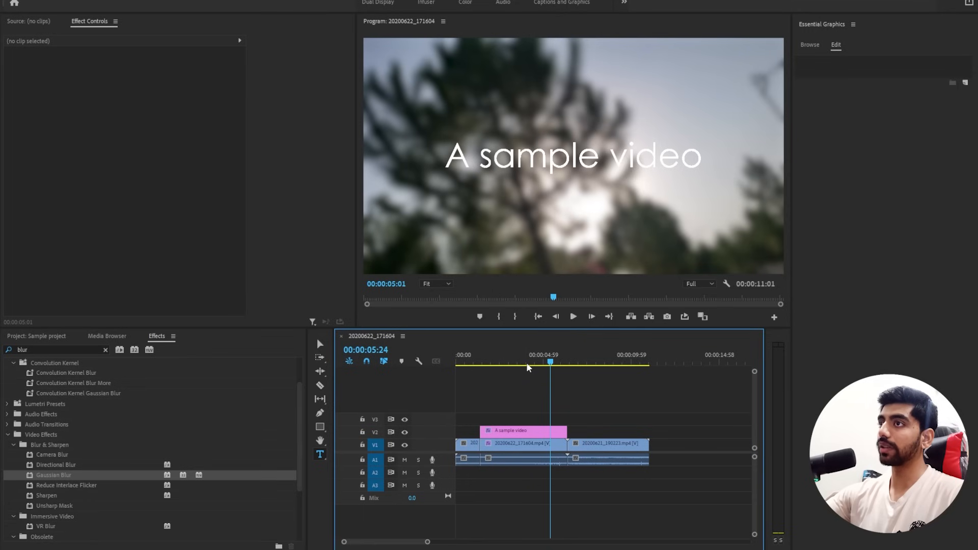
Lower the opacity of the blurred V1 clip piece beneath the title to 33%.
left_click(527, 363)
left_click(7, 148)
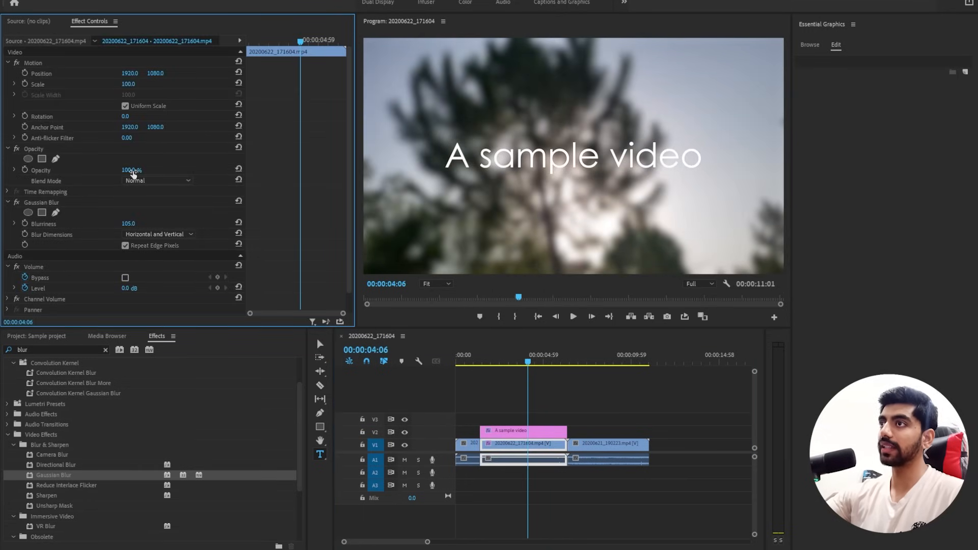
left_click_drag(130, 170, 105, 170)
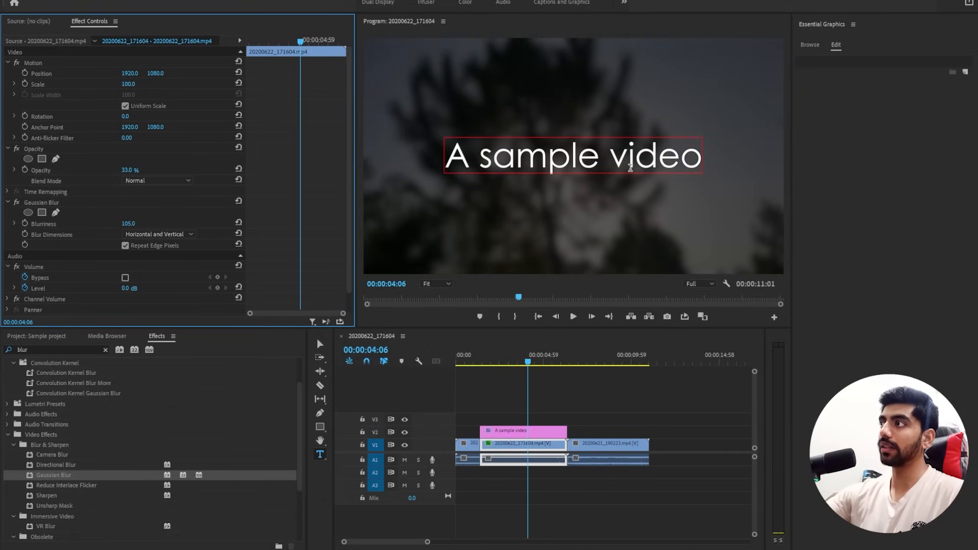
left_click(527, 365)
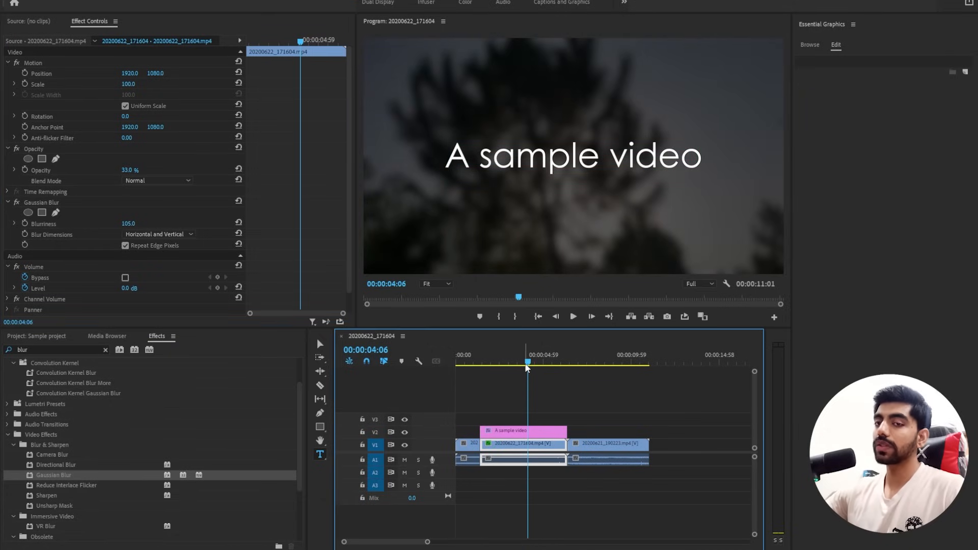